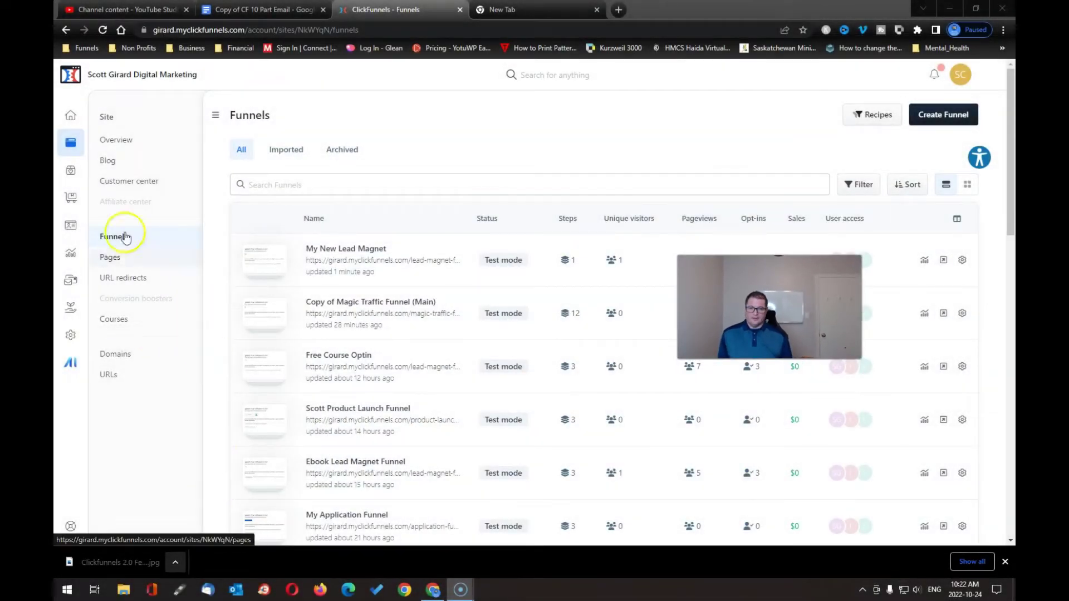
- Open the My New Lead Magnet funnel from the site's list of funnels
click(69, 118)
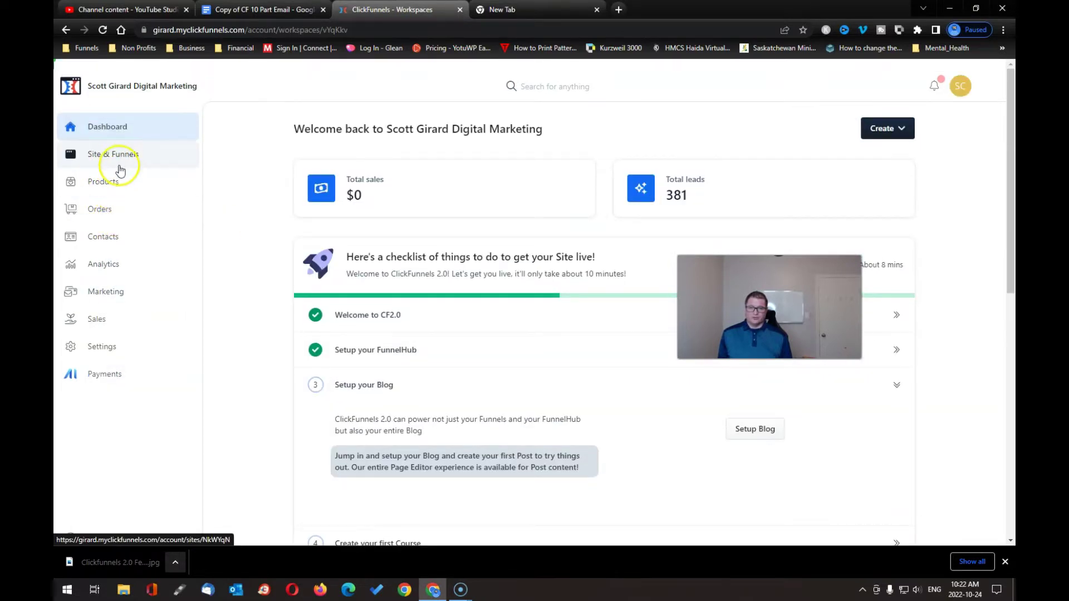
click(121, 160)
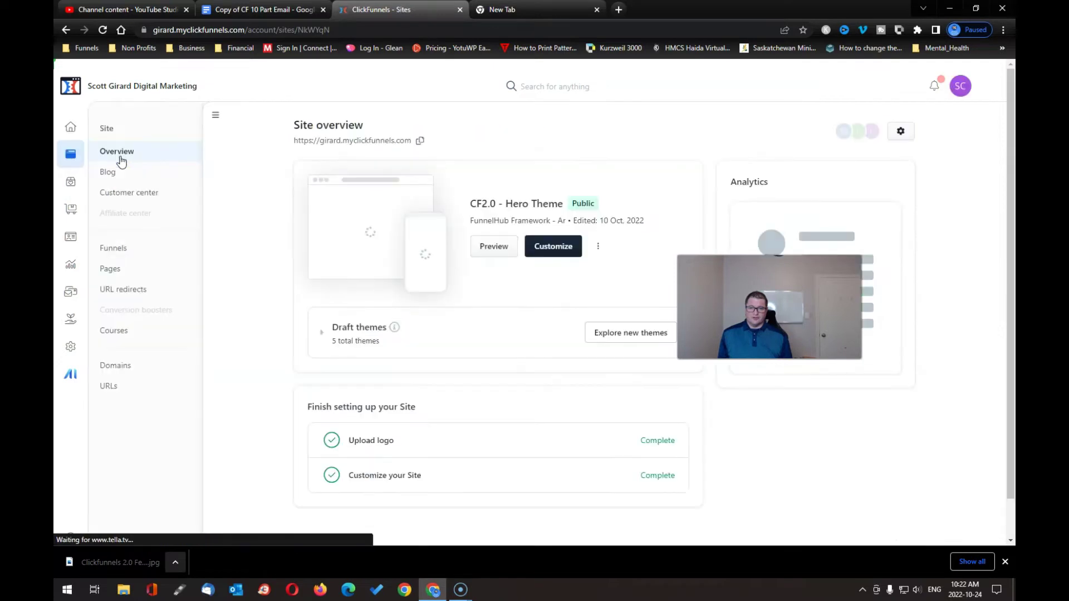
click(121, 247)
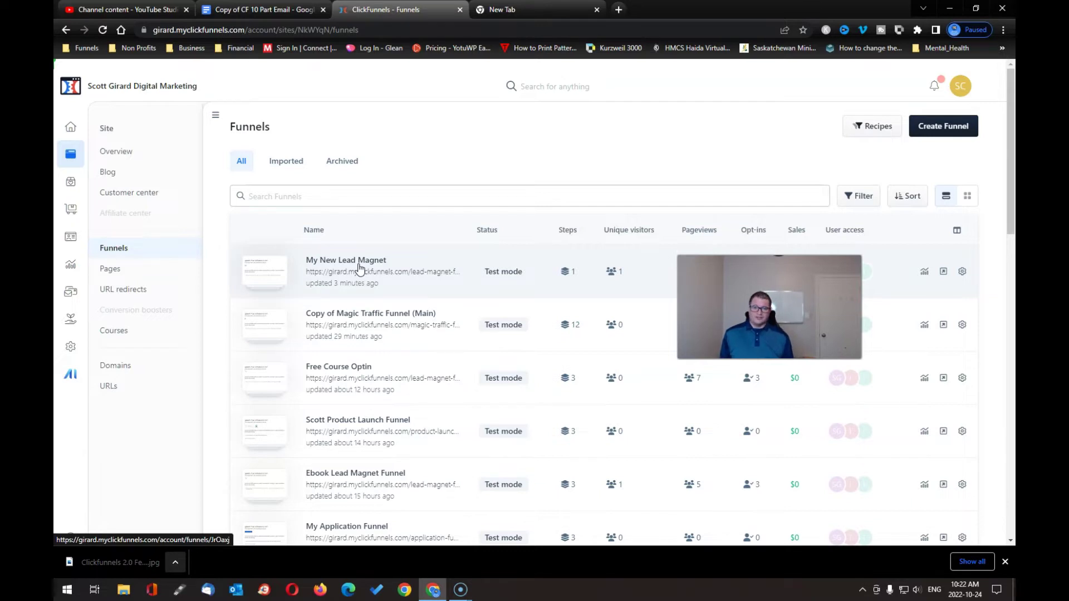
click(367, 301)
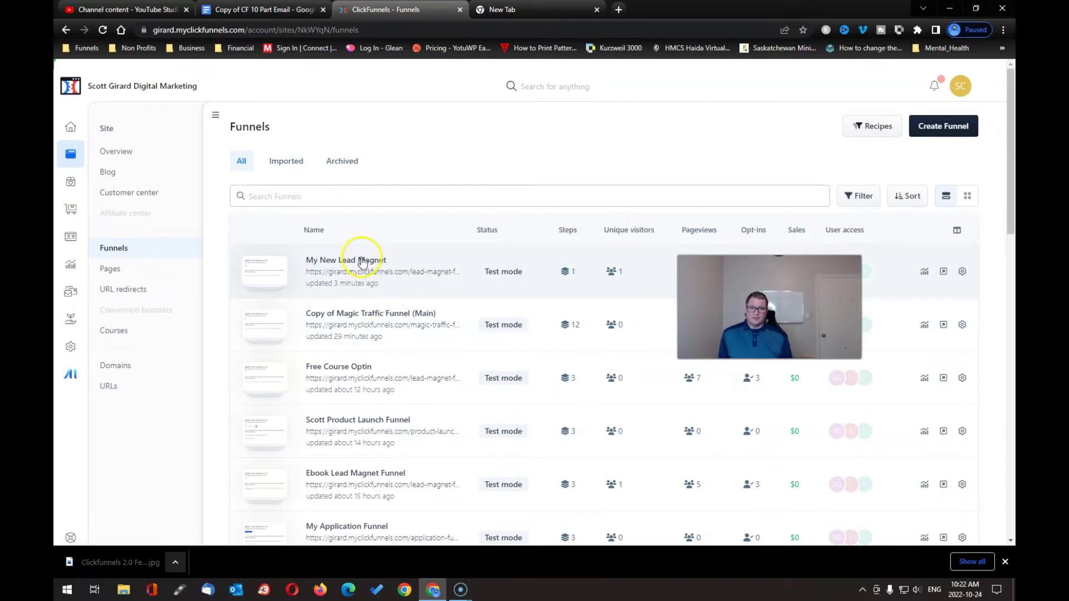
click(363, 260)
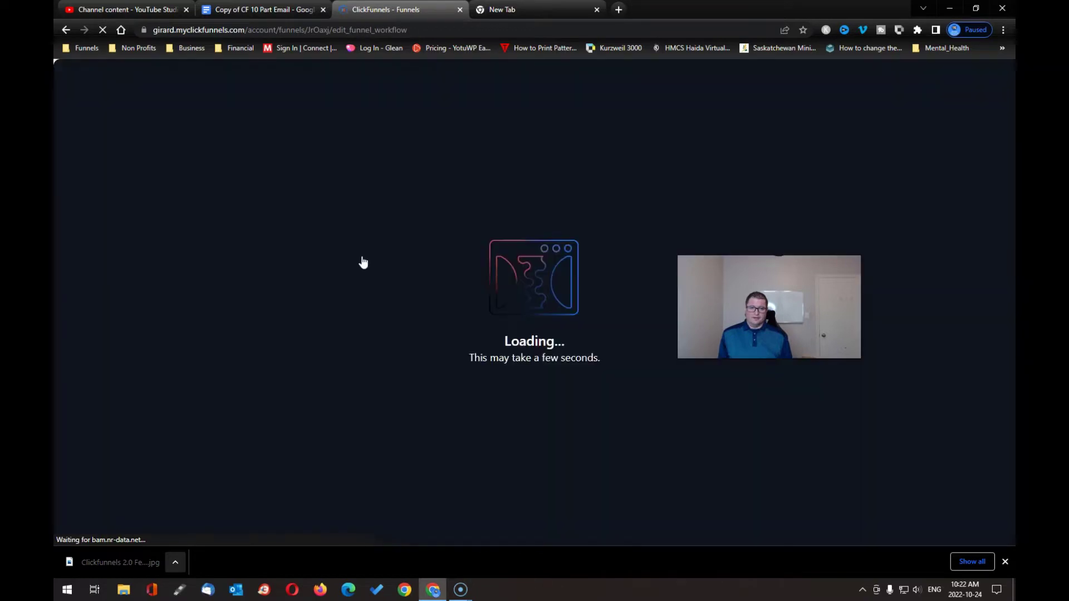
click(418, 302)
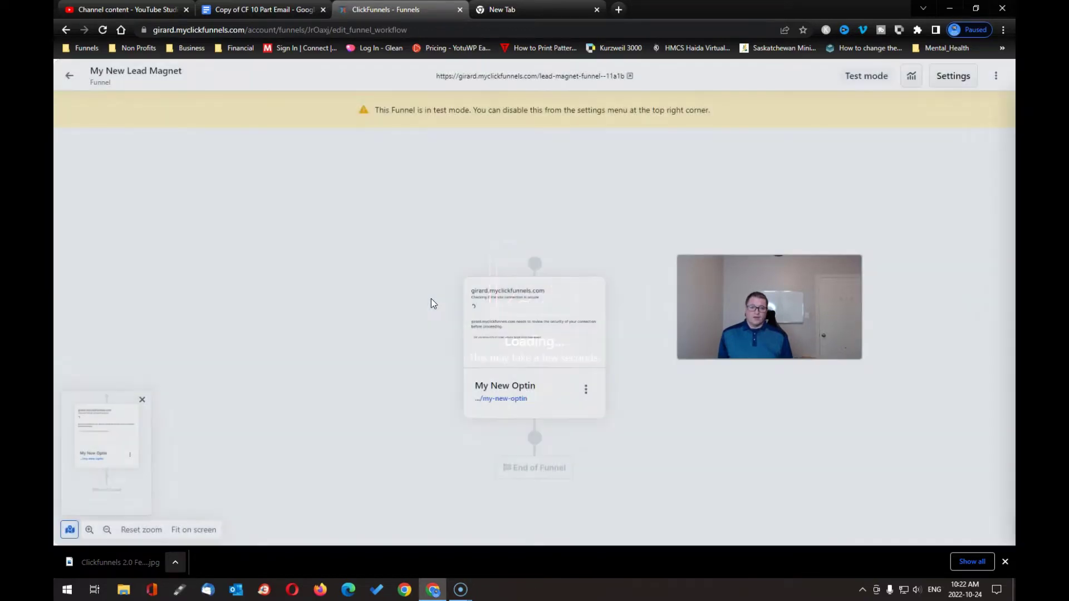
click(370, 334)
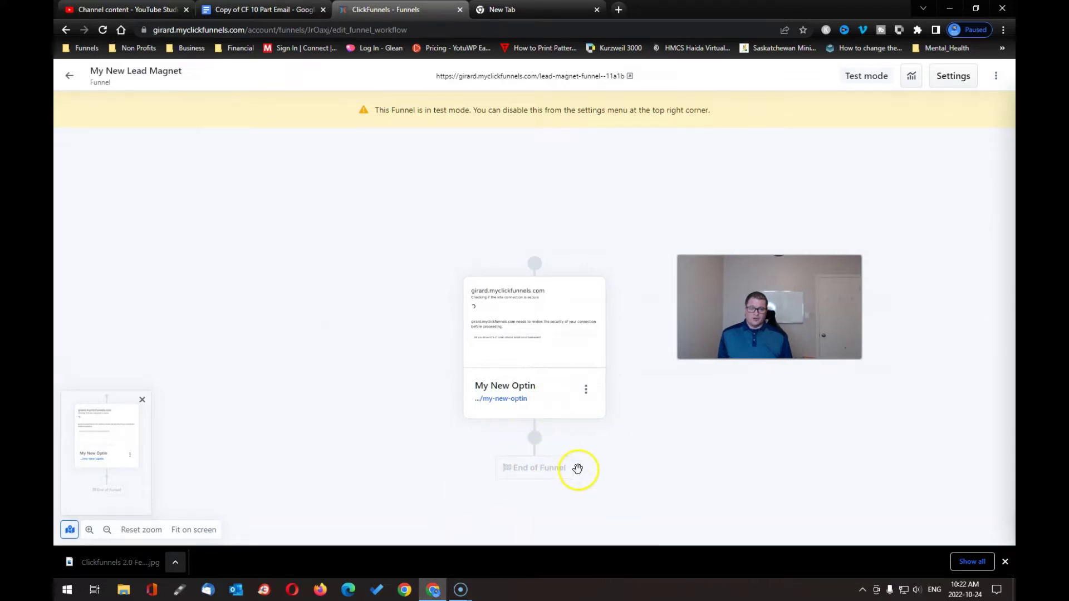
scroll(644, 475, down, 2)
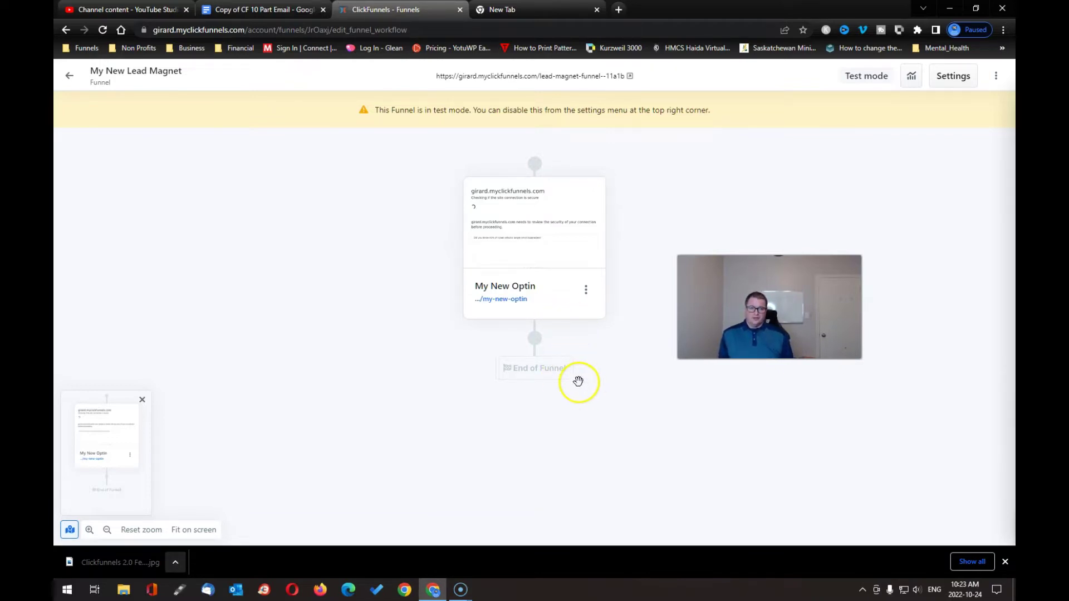
click(585, 291)
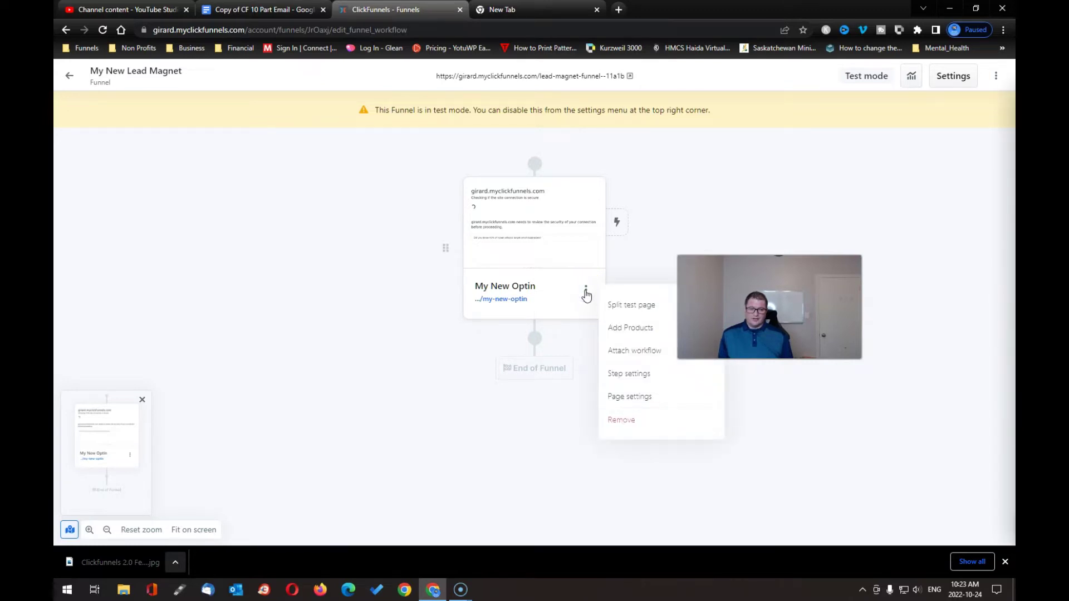
click(657, 476)
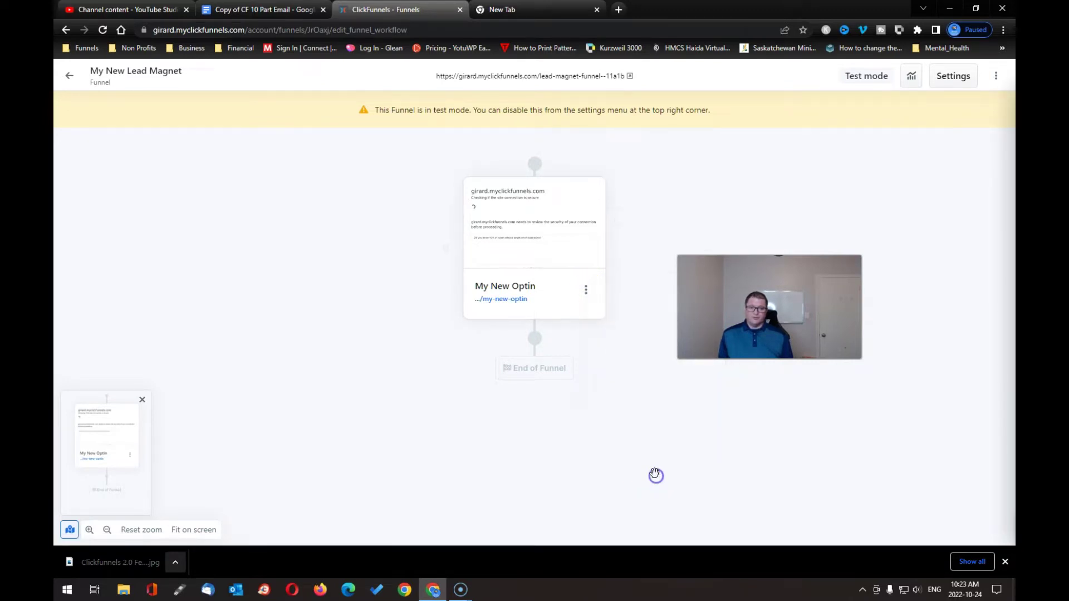
- Add a new blank page named "Your Webinar" after the My New Optin step, with search engine indexing turned off
click(533, 341)
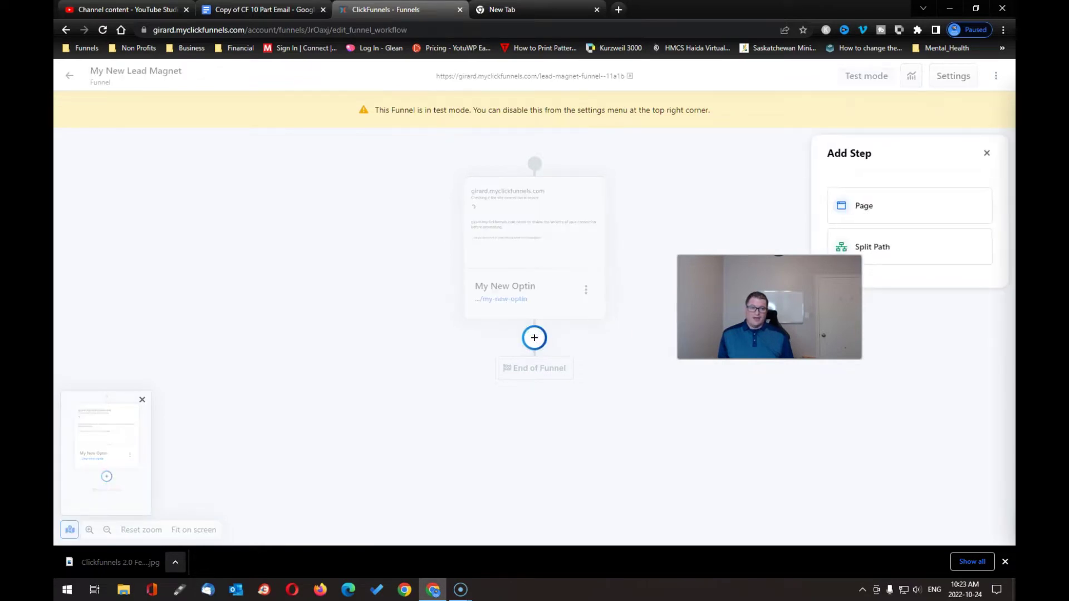
click(861, 206)
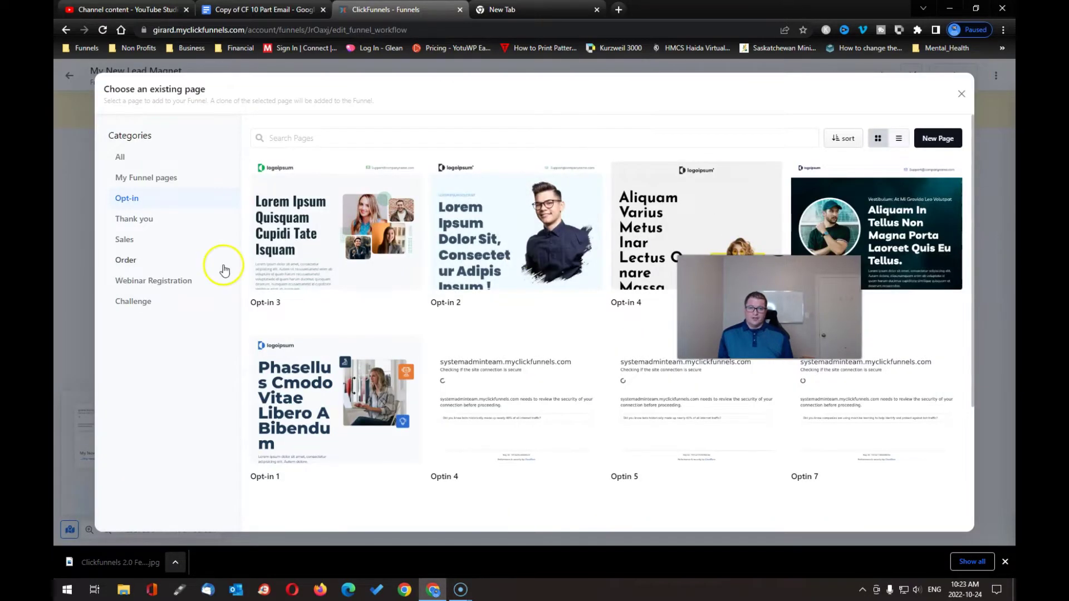
click(153, 220)
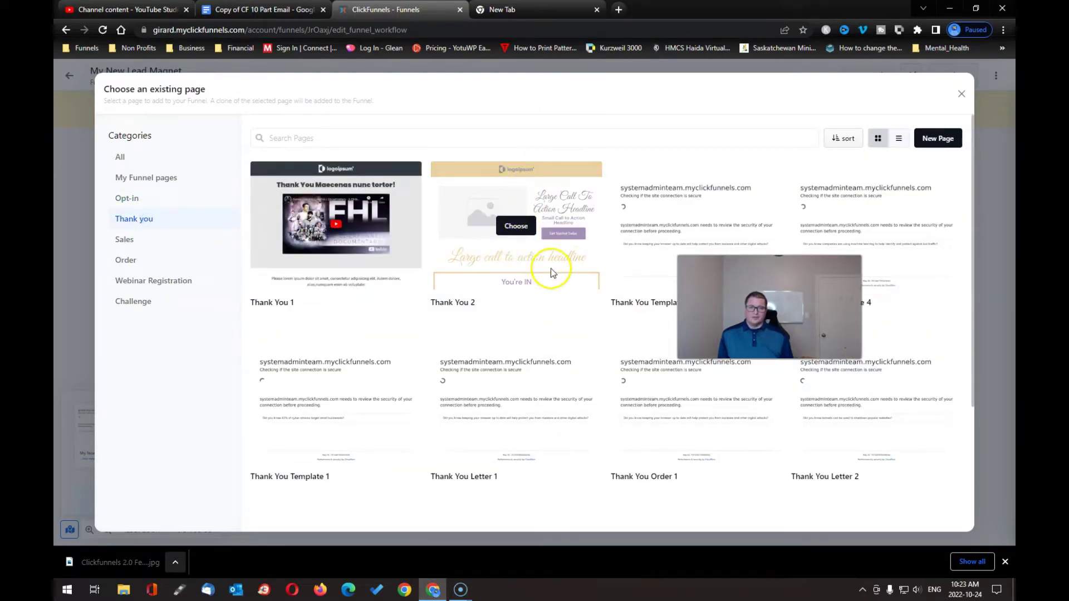
click(938, 138)
click(419, 161)
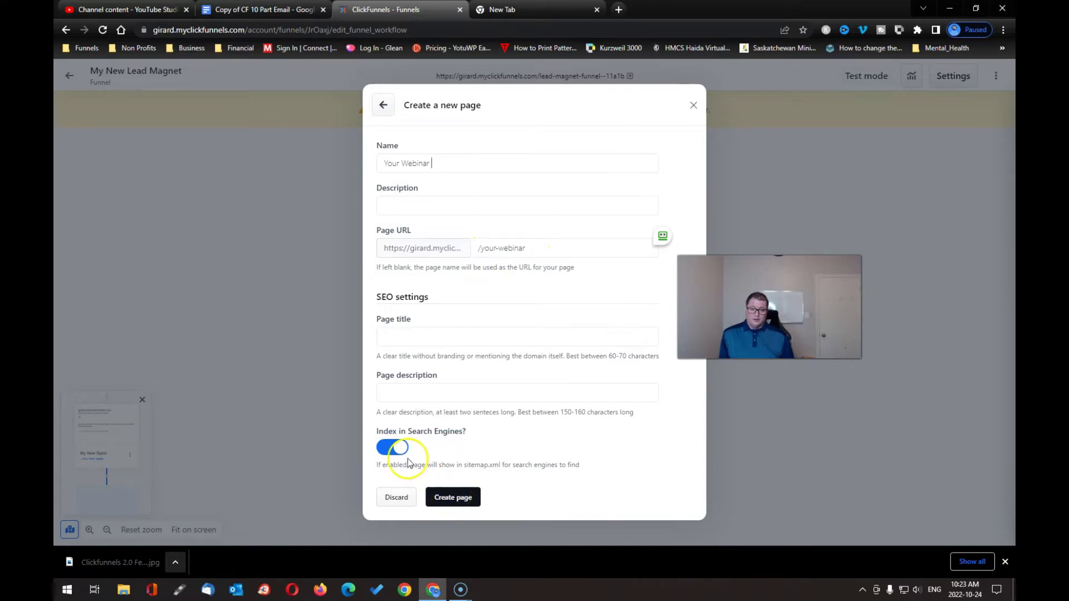
click(393, 447)
click(460, 499)
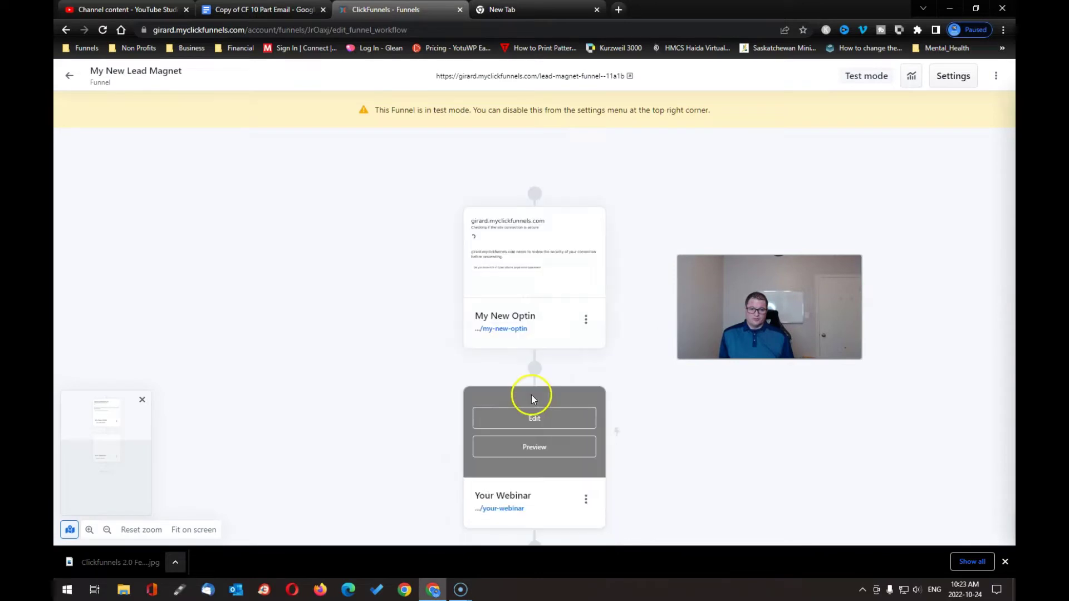
- Open the Your Webinar page for editing and add a full-page section with a one-column row containing a headline
mouse_move(554, 383)
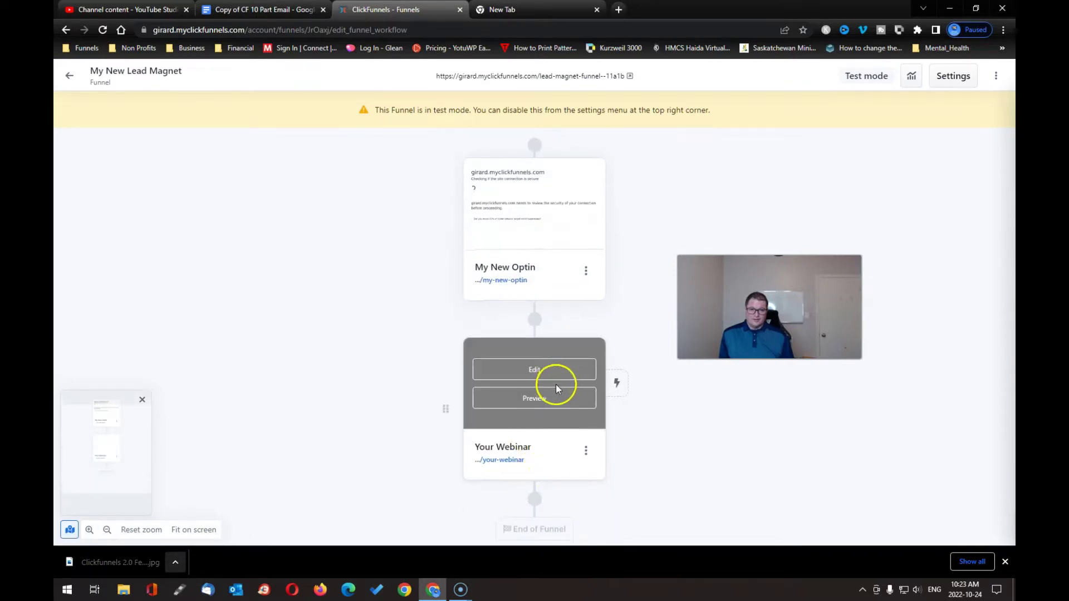
click(543, 371)
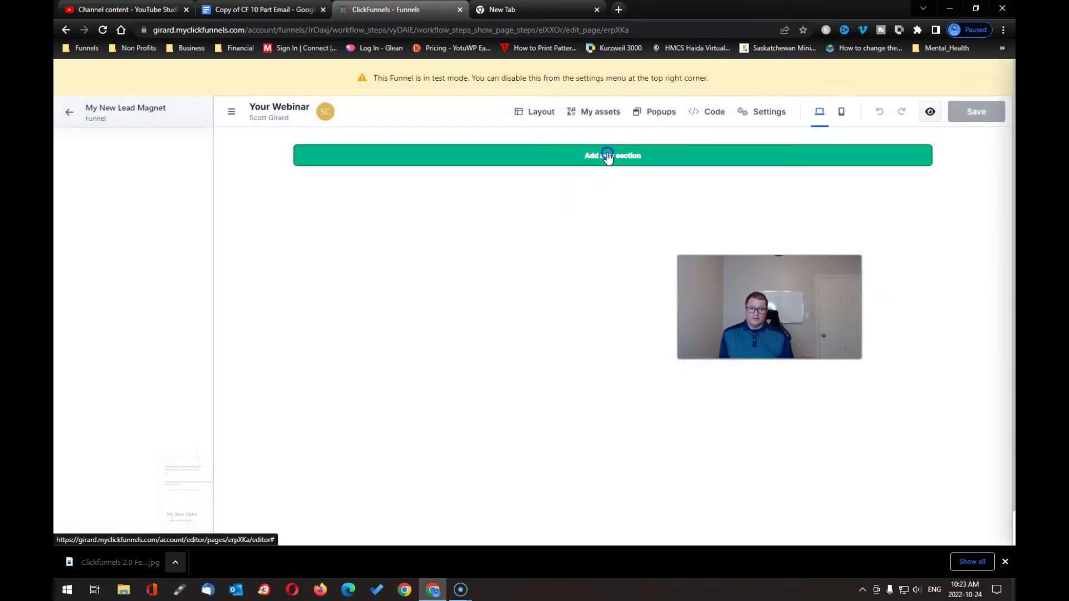
click(606, 155)
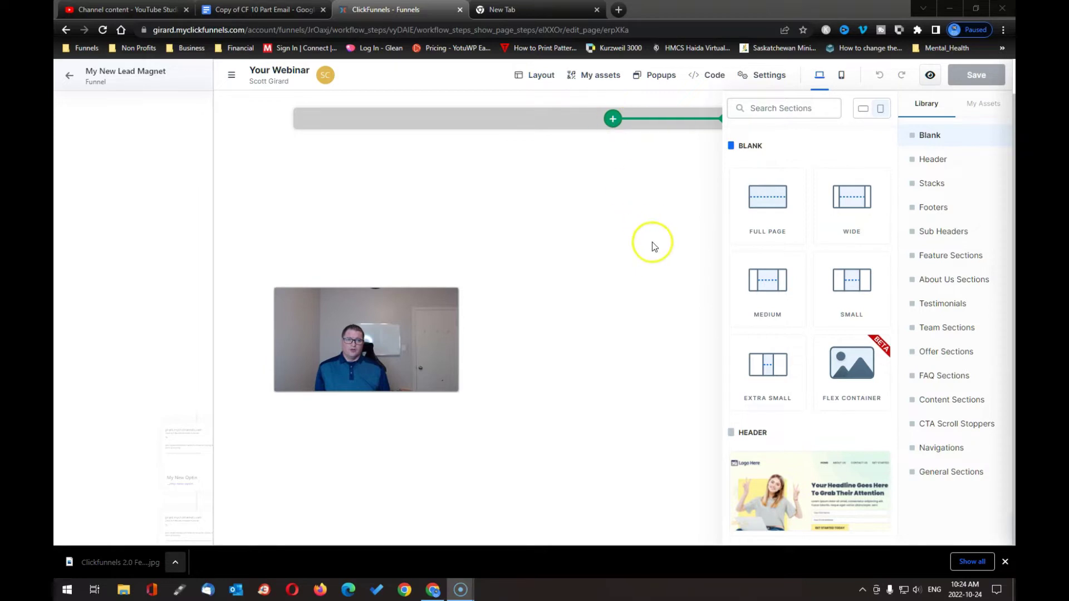
click(759, 204)
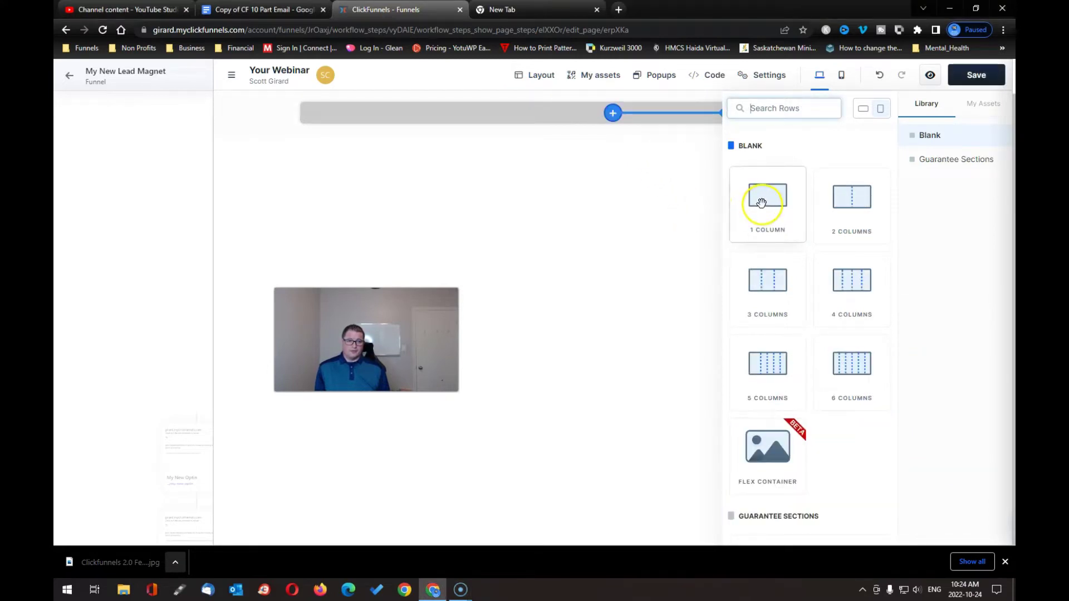
click(761, 202)
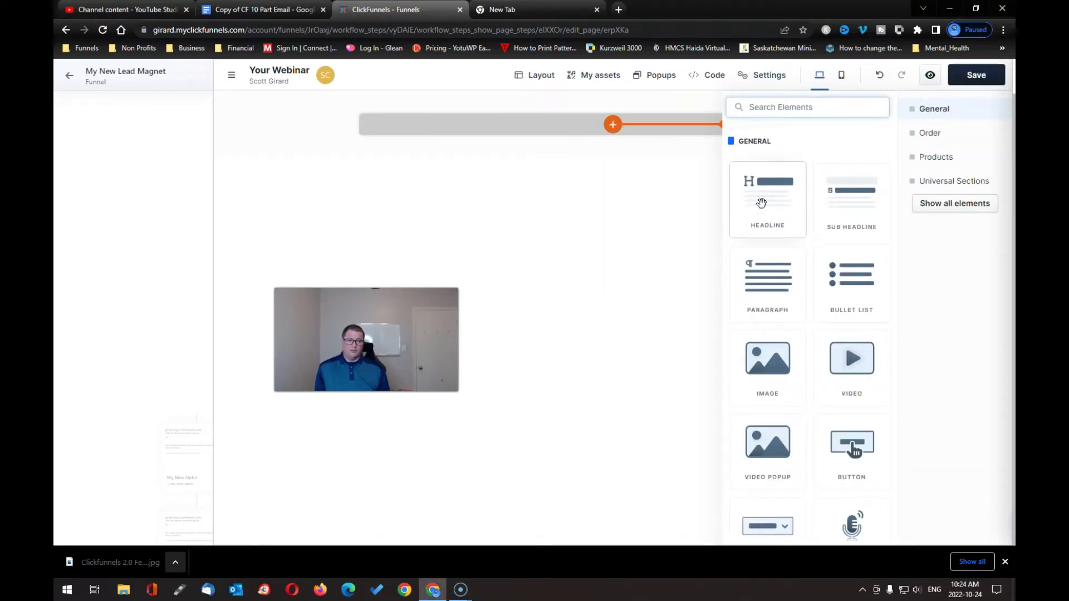
click(761, 203)
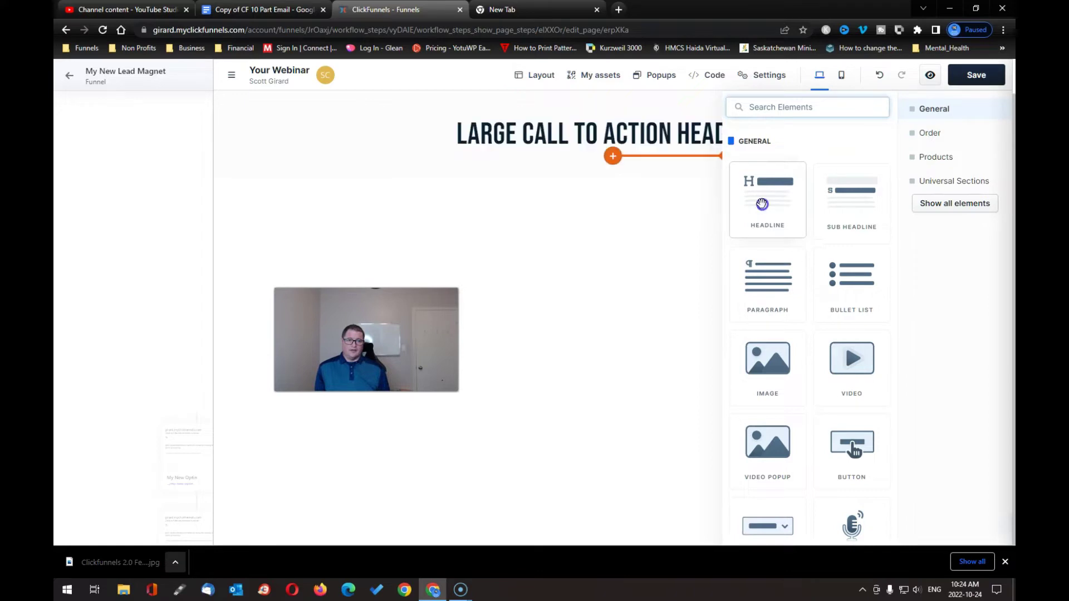
- Replace the headline's placeholder text with "ACCESS YOUR FREE TRAINING BELOW"
triple_click(613, 132)
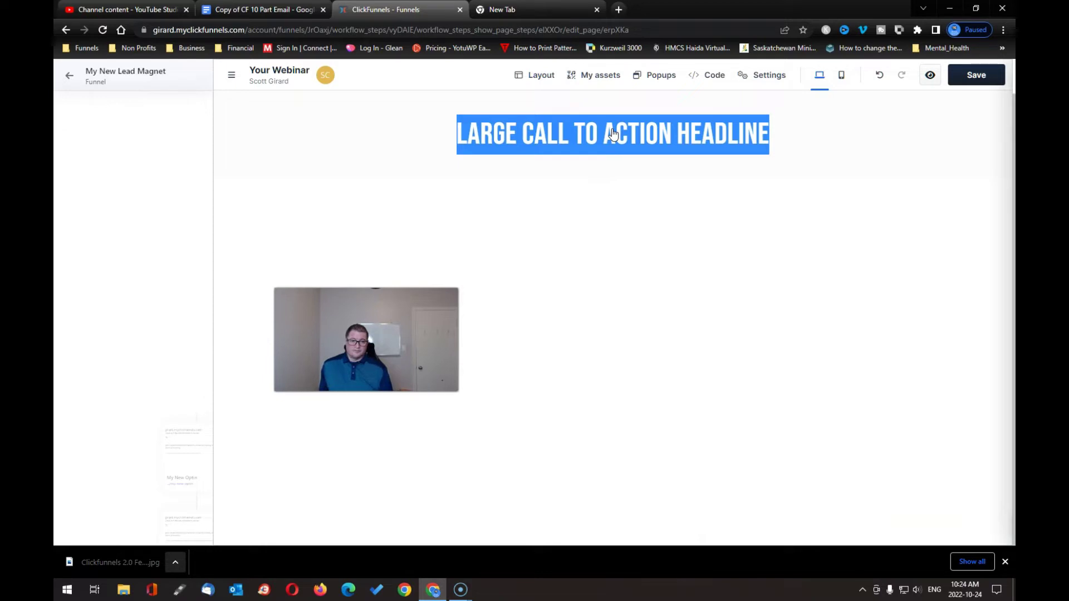
click(613, 134)
triple_click(621, 129)
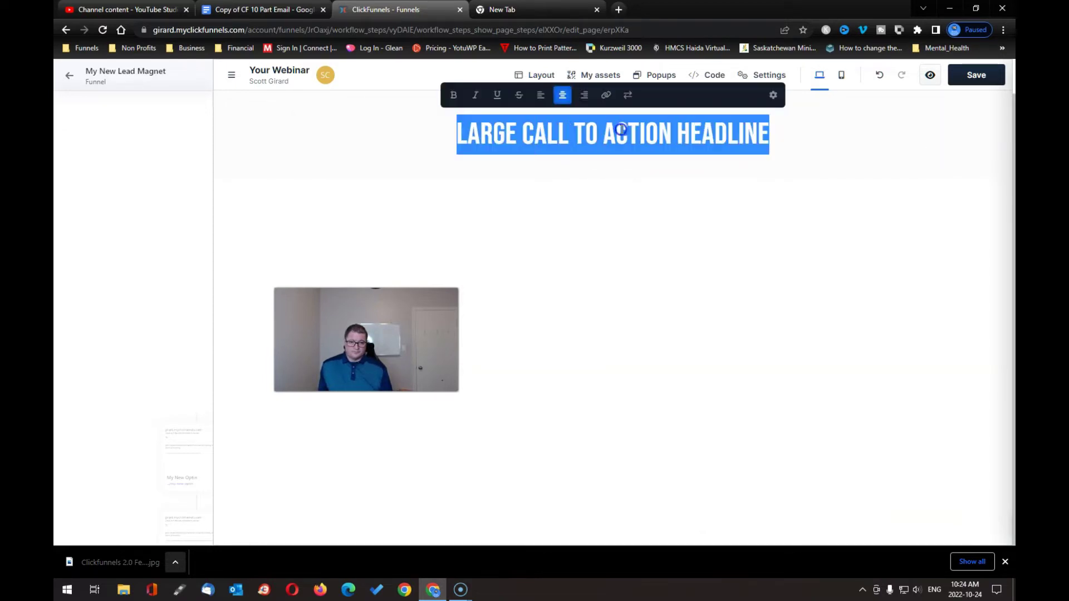
text(ACESS)
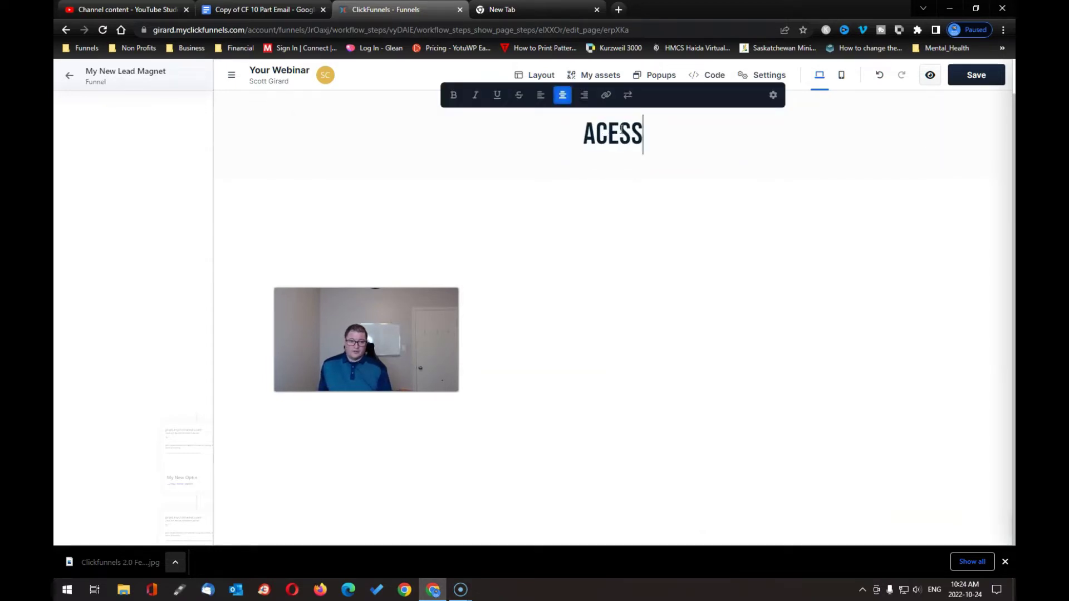
key(BackSpace)
key(BackSpace)
key(BackSpace)
text(CESS YOU)
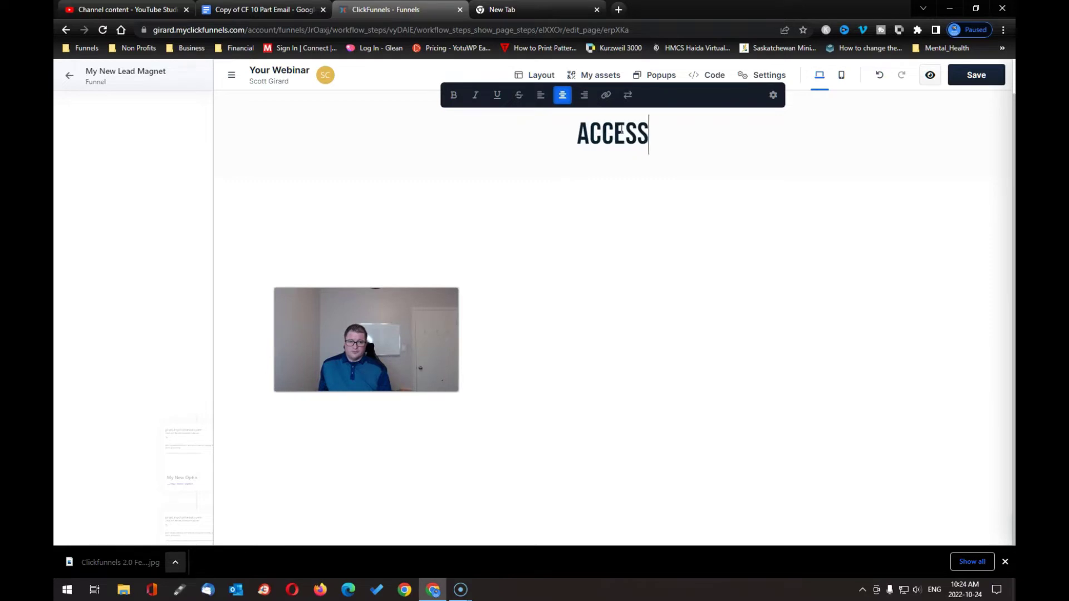
text(R FREE TR)
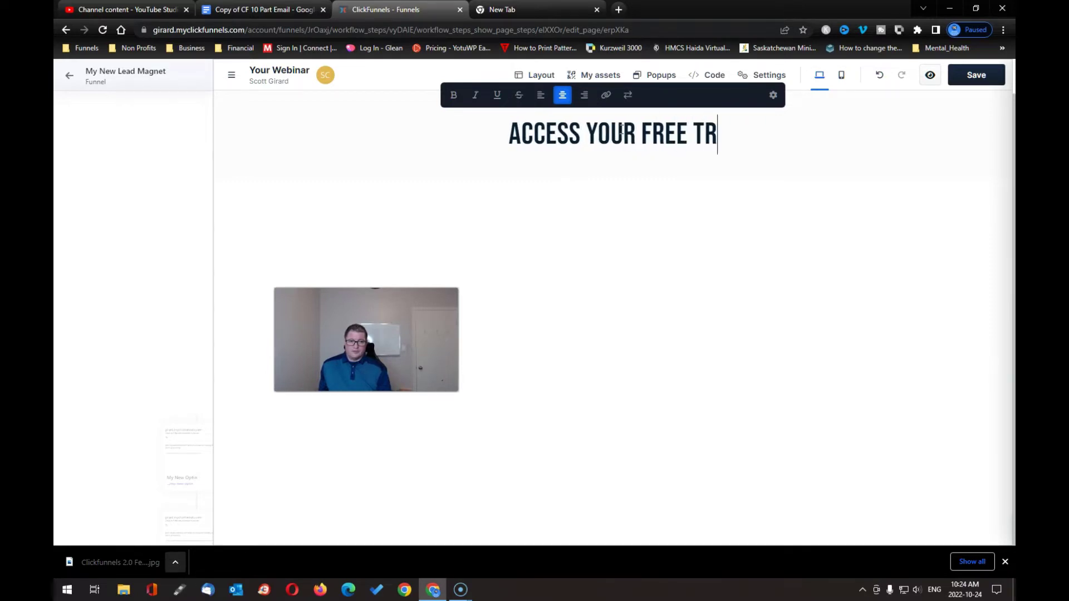
text(AINING )
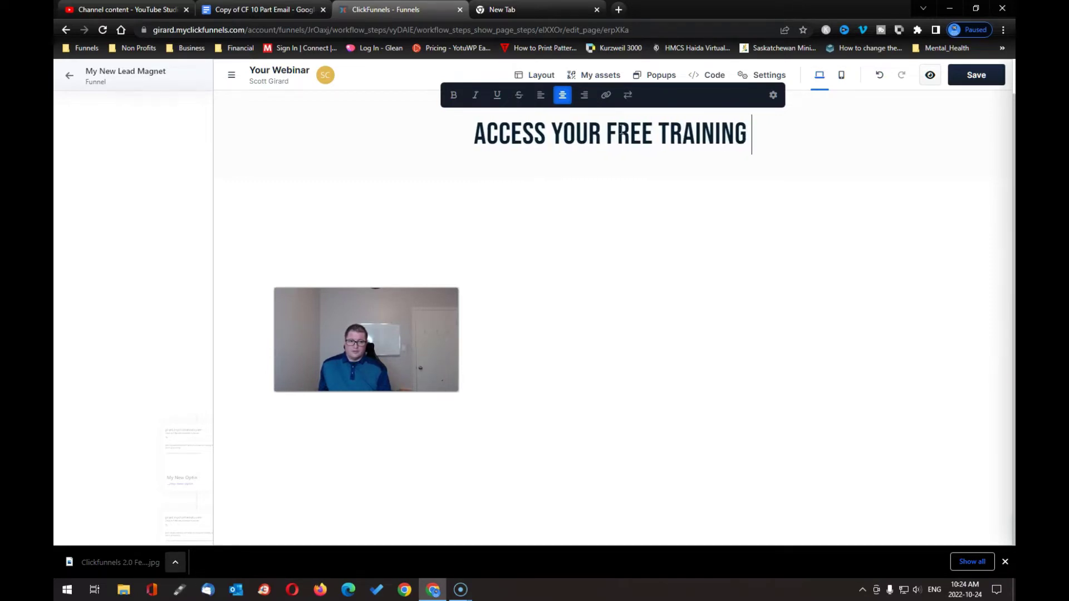
text(BELOW)
click(674, 234)
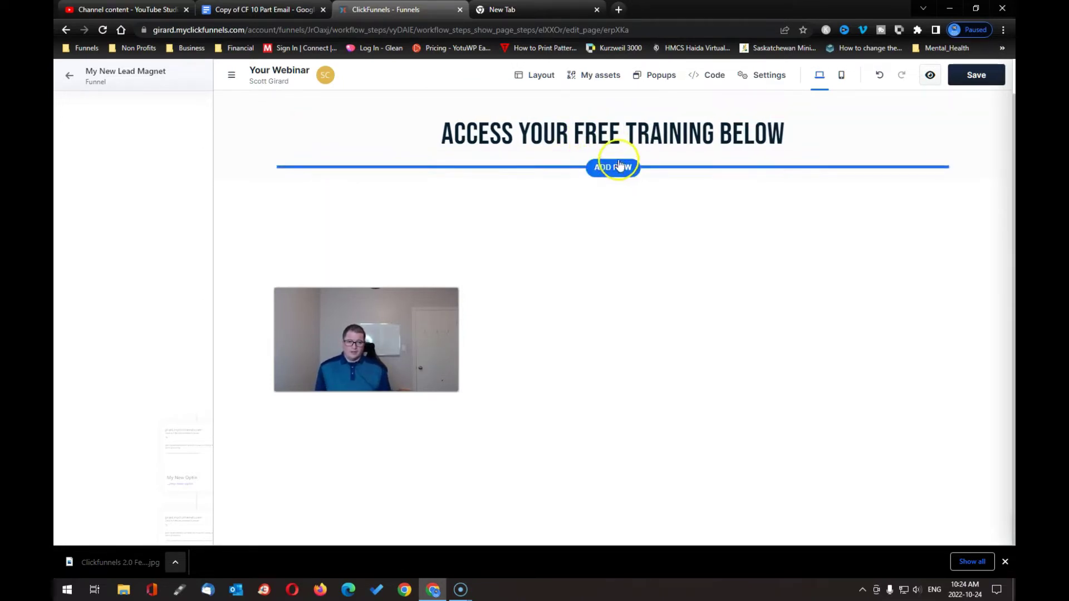
- Add a video element directly below the headline
click(612, 156)
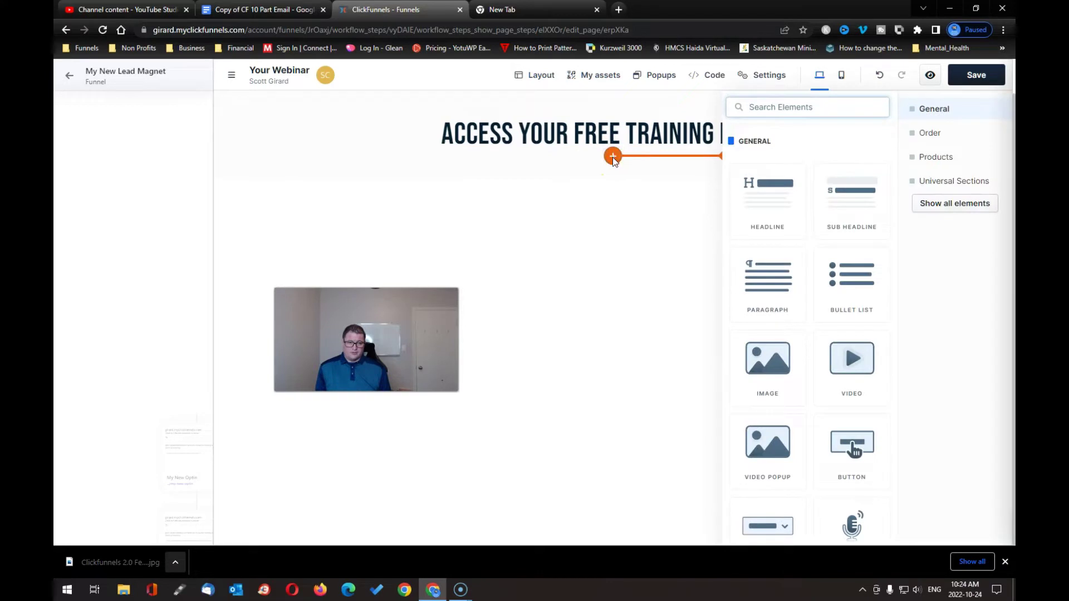
click(852, 356)
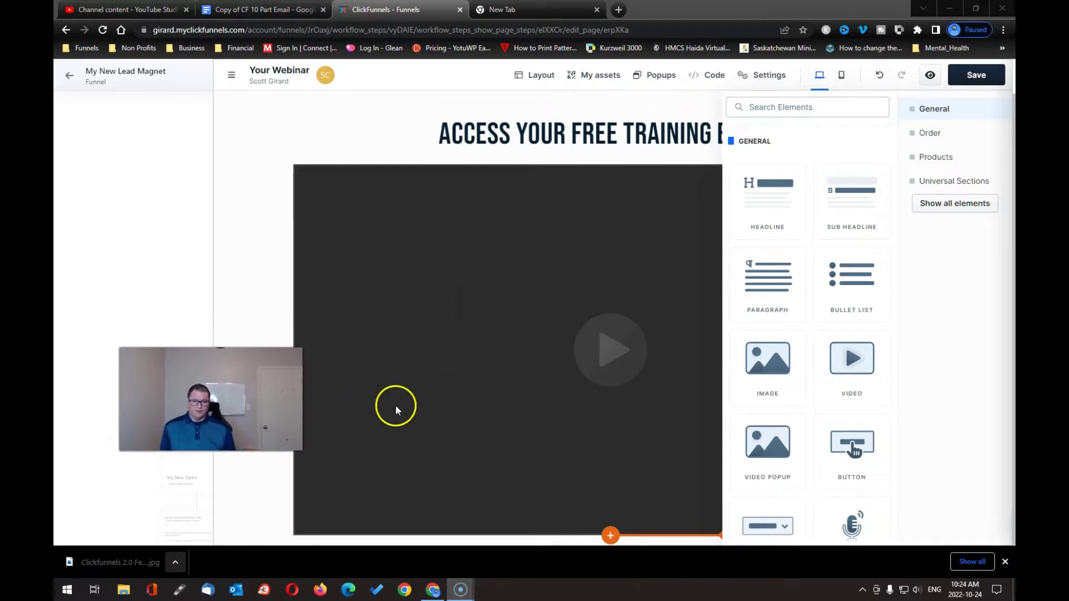
click(561, 424)
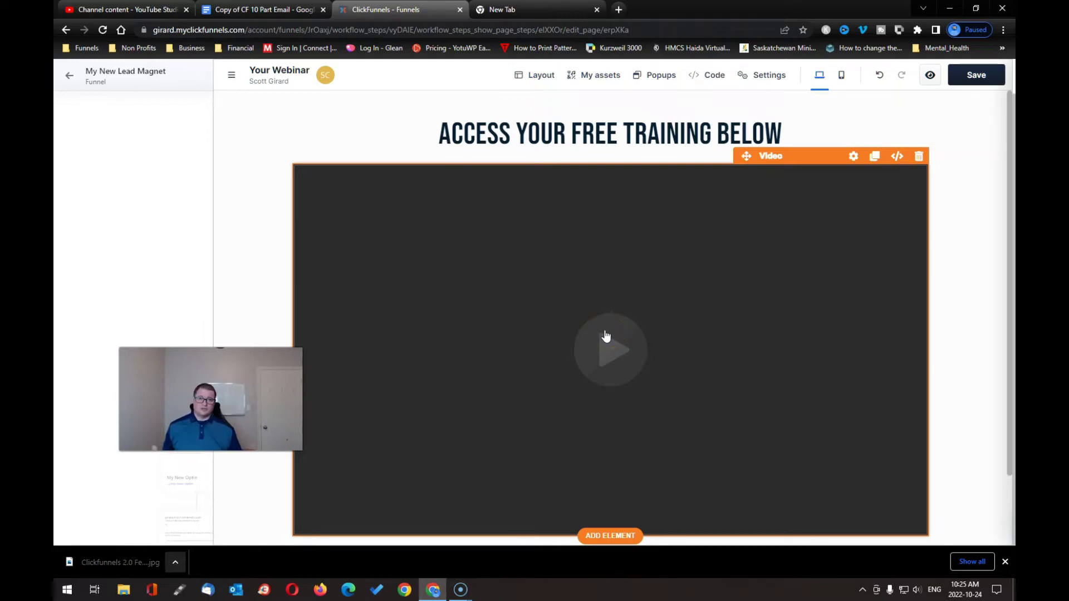
click(559, 126)
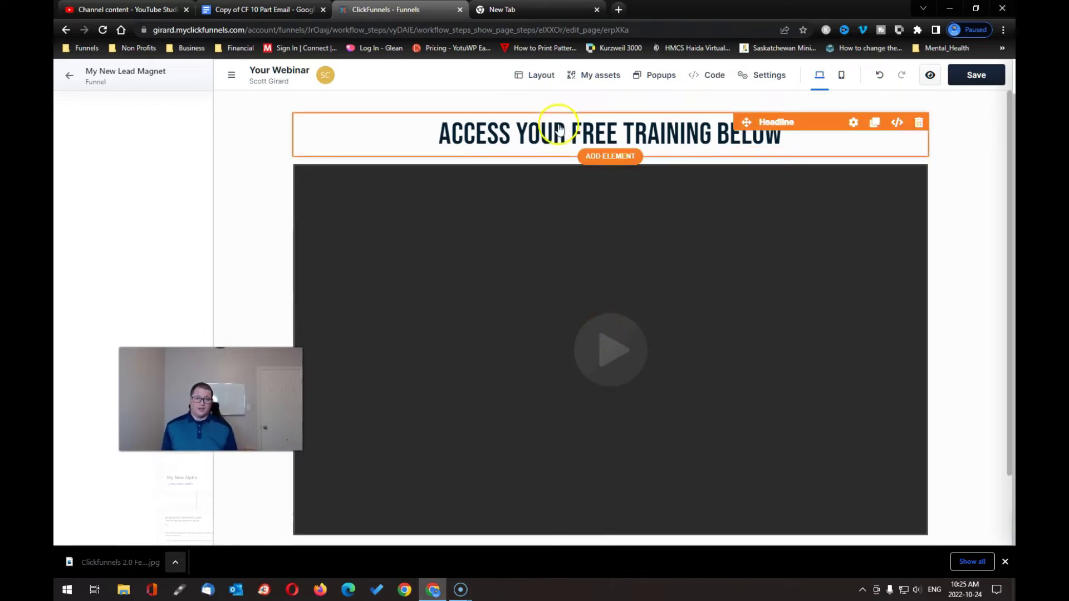
click(539, 193)
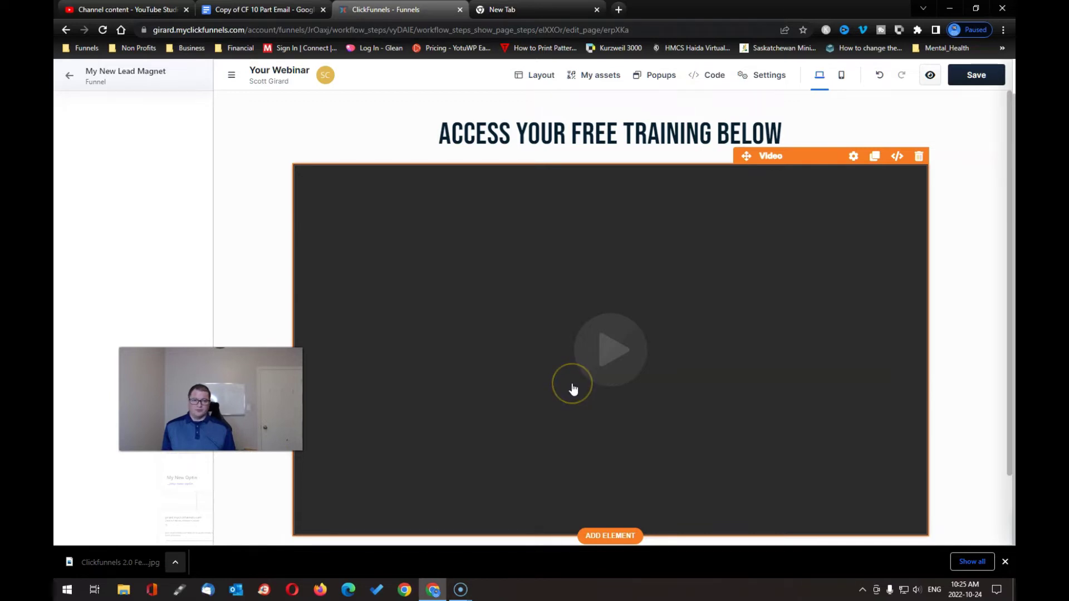
scroll(577, 384, down, 2)
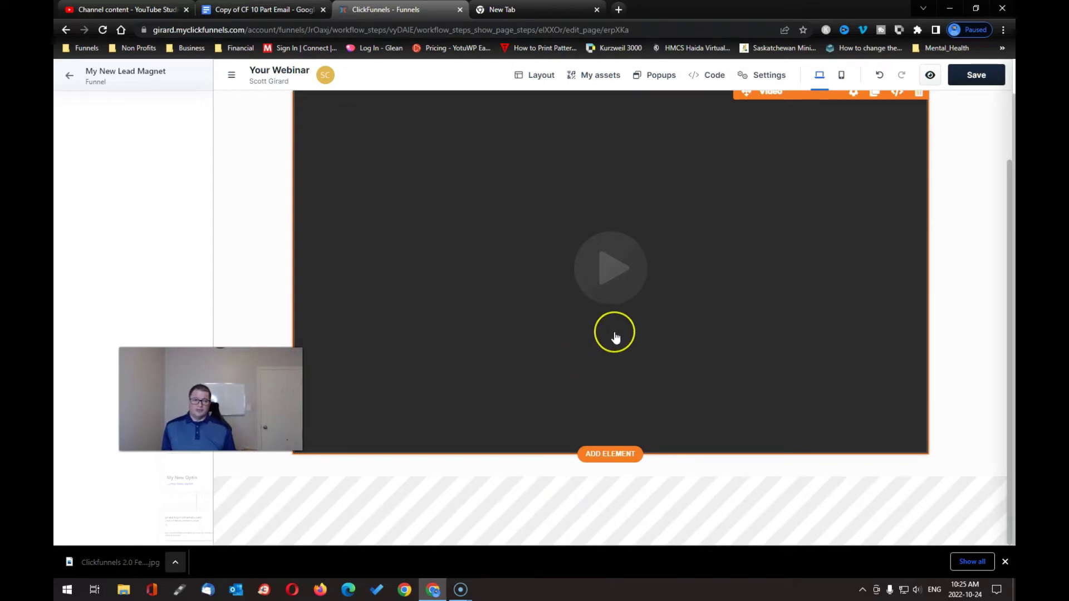
scroll(599, 378, up, 2)
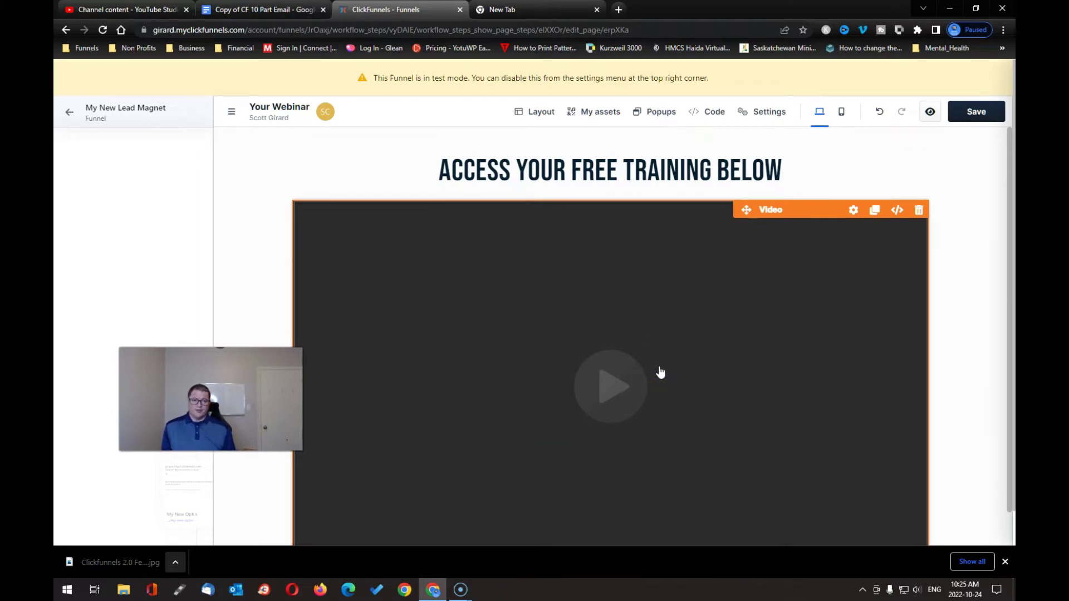
- Add a button element directly below the video
scroll(660, 372, down, 2)
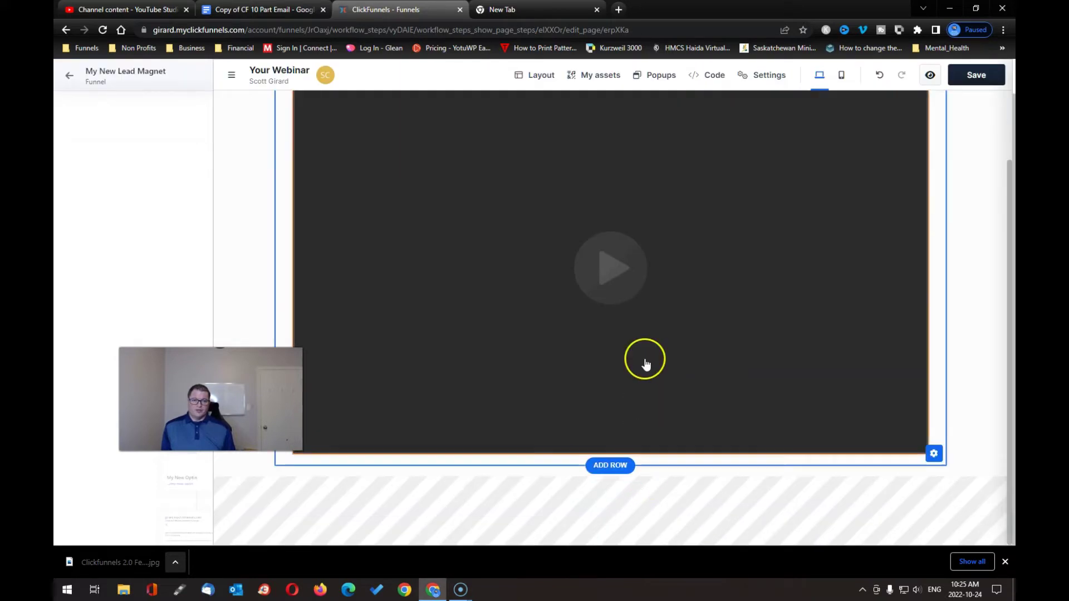
click(645, 364)
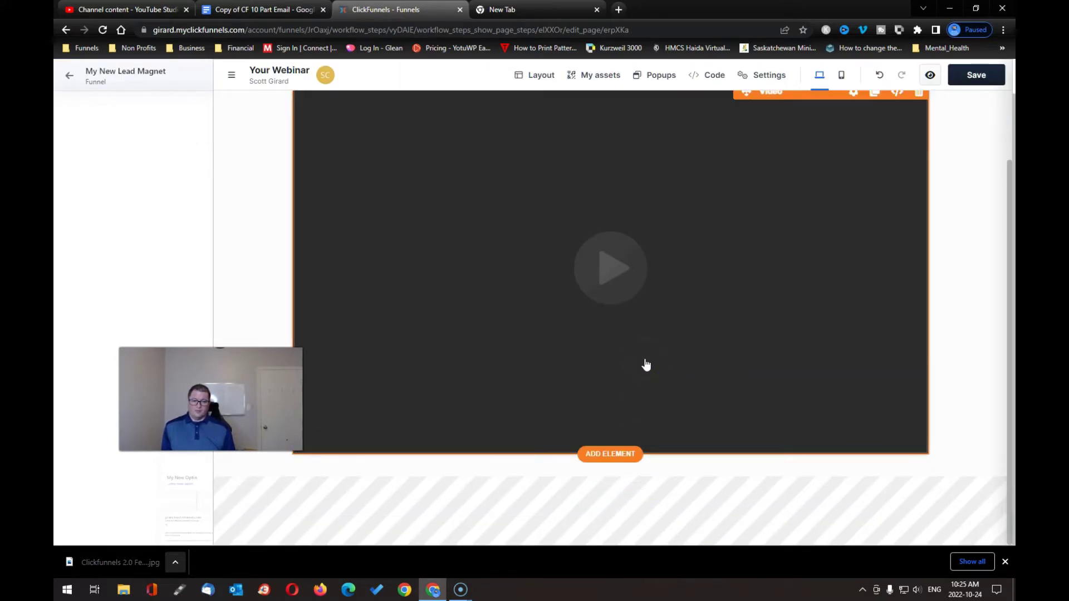
click(608, 454)
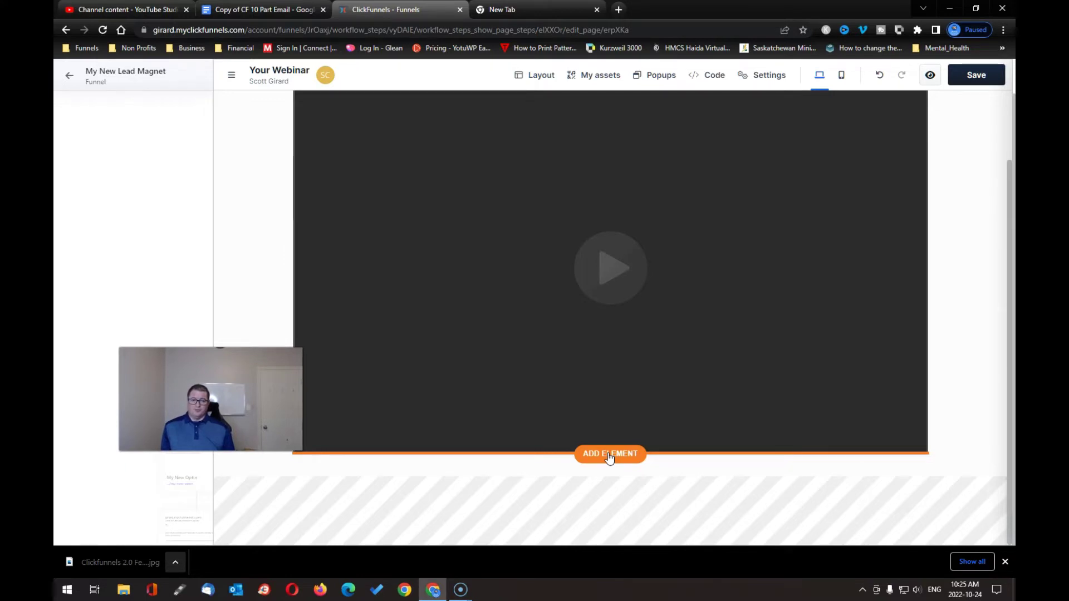
click(609, 454)
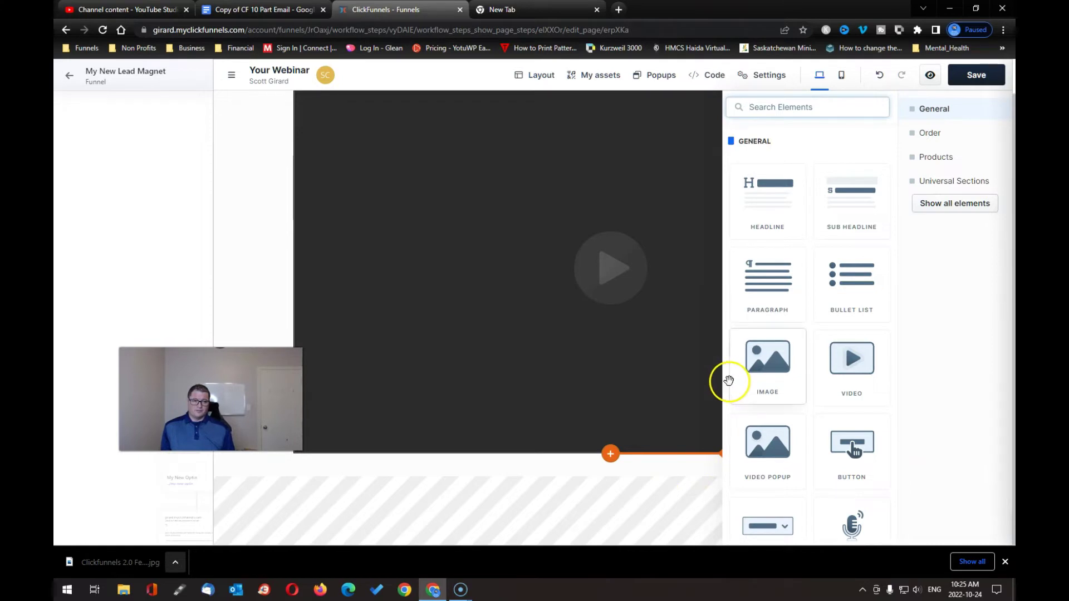
scroll(771, 384, down, 5)
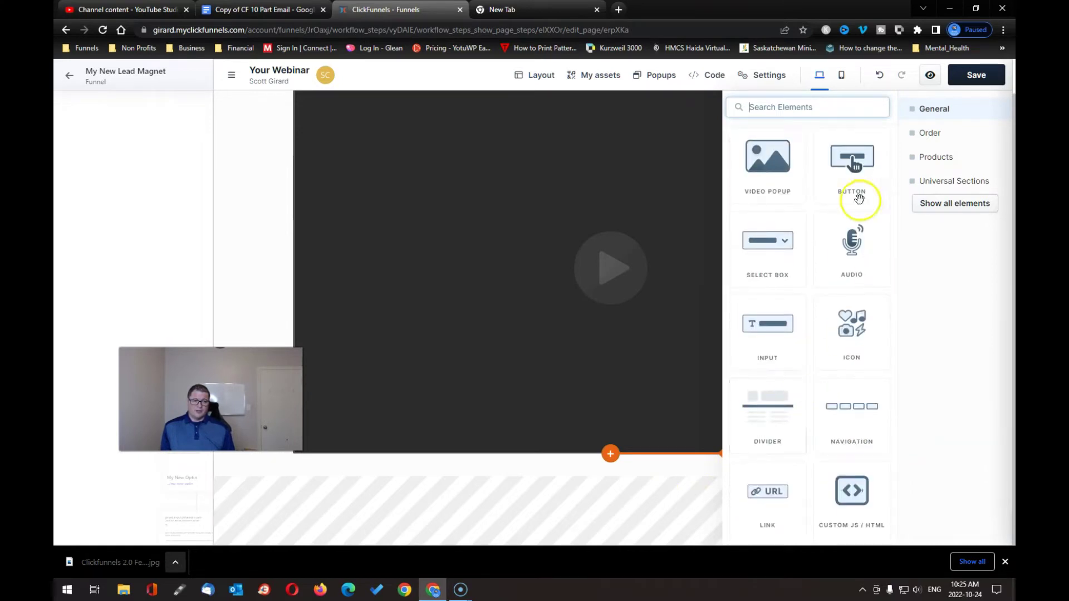
click(850, 165)
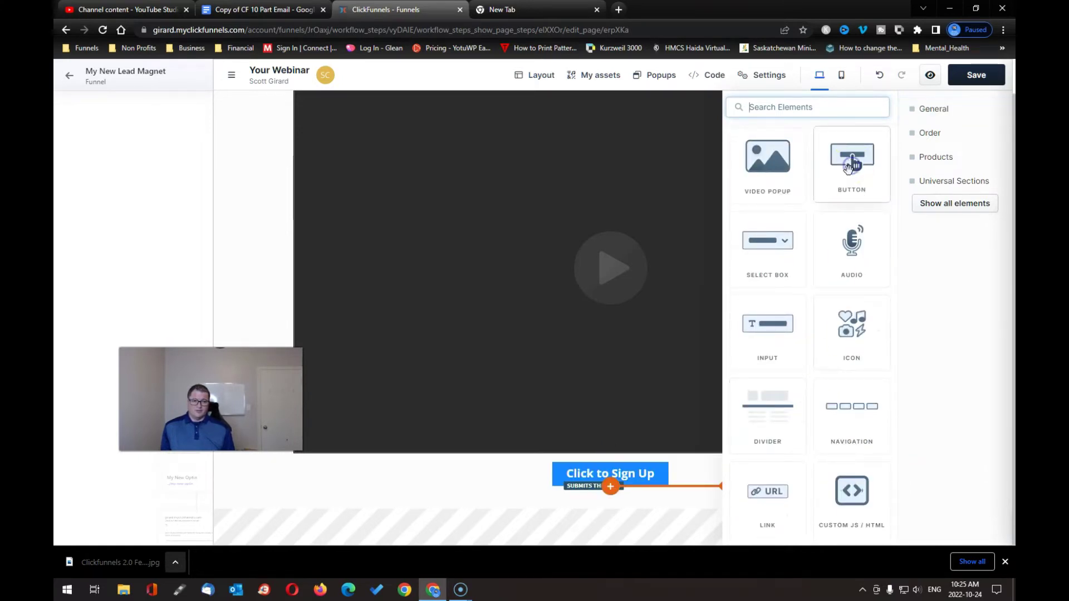
- Replace the button's placeholder text with "ACESS TRAINING NOW"
click(624, 475)
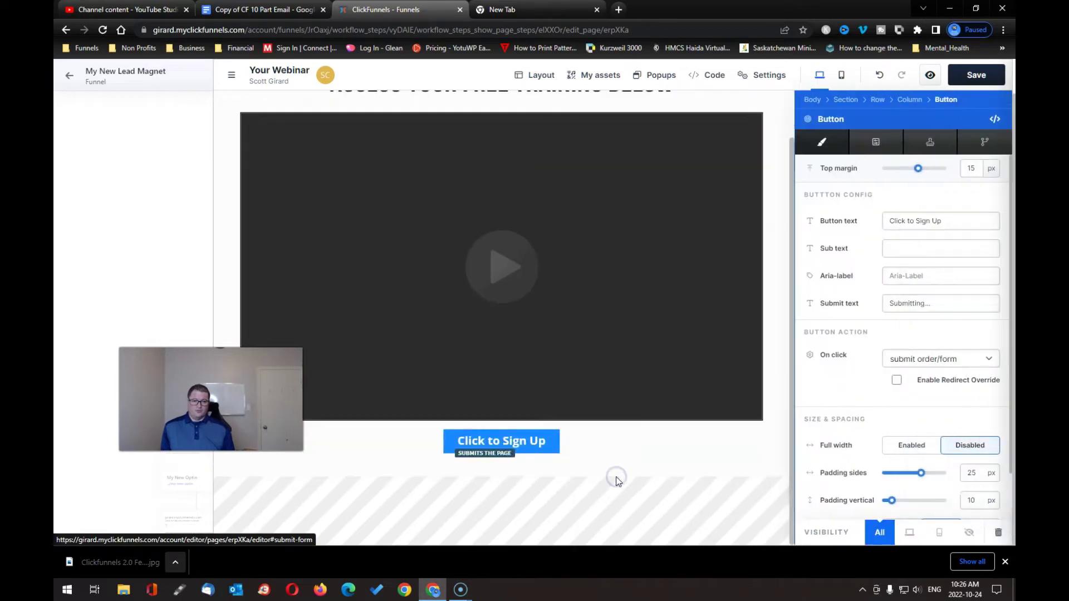
click(950, 219)
key(ctrl+a)
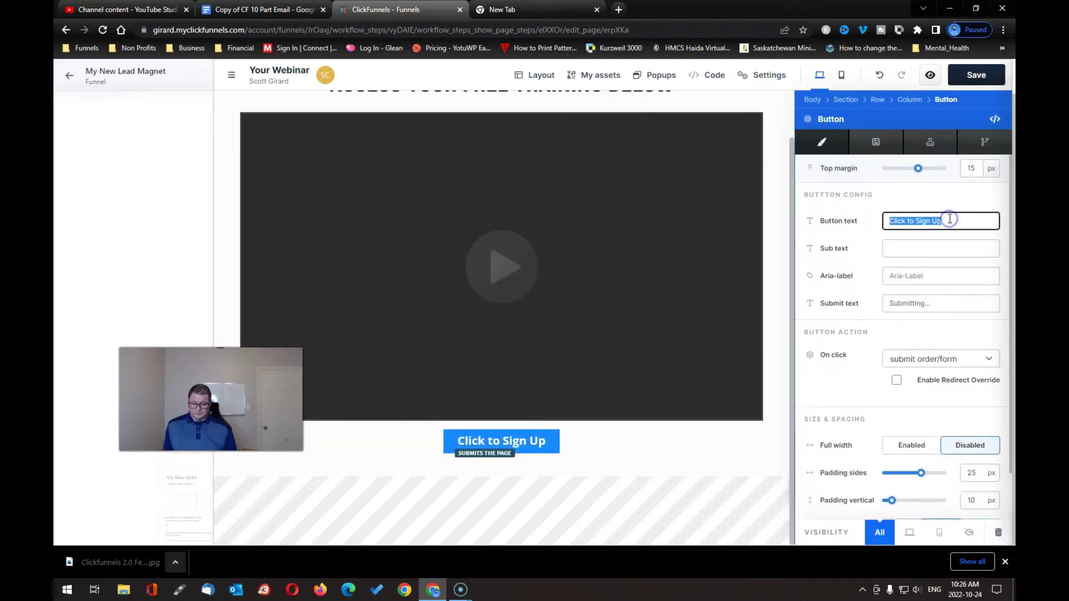
text(ACESS T)
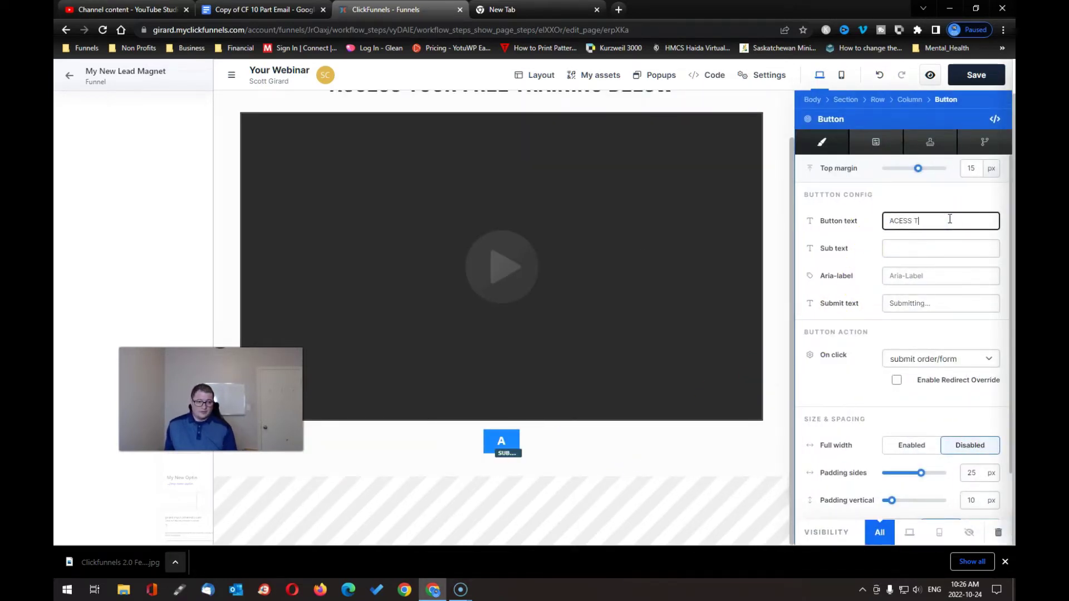
text(RAIN)
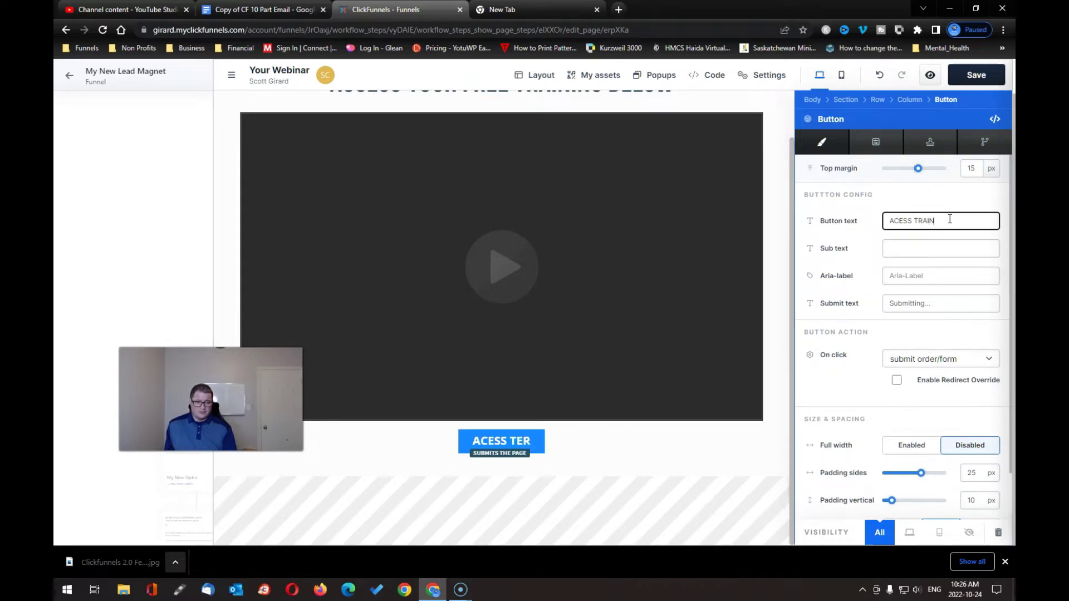
text(INGF)
key(BackSpace)
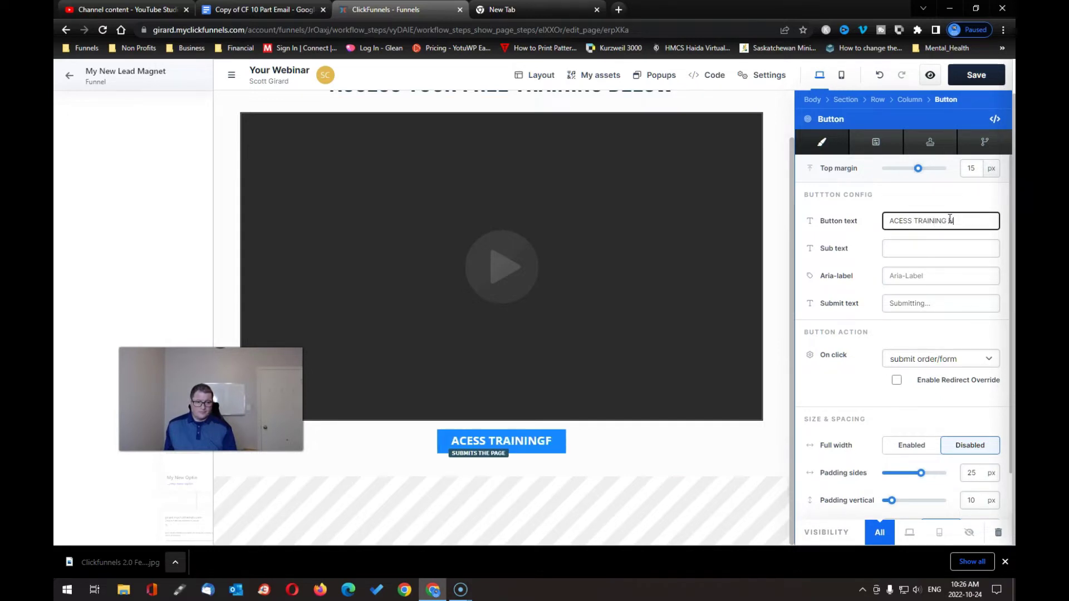
text(NOW)
click(712, 441)
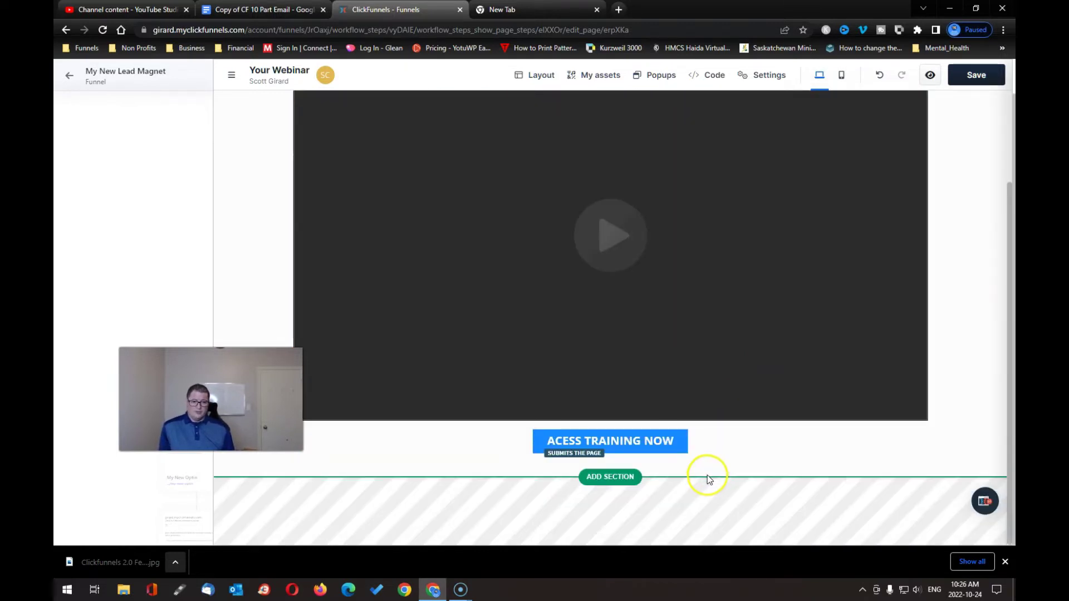
- Set the button's on-click action to redirect to next step and save the page
click(635, 443)
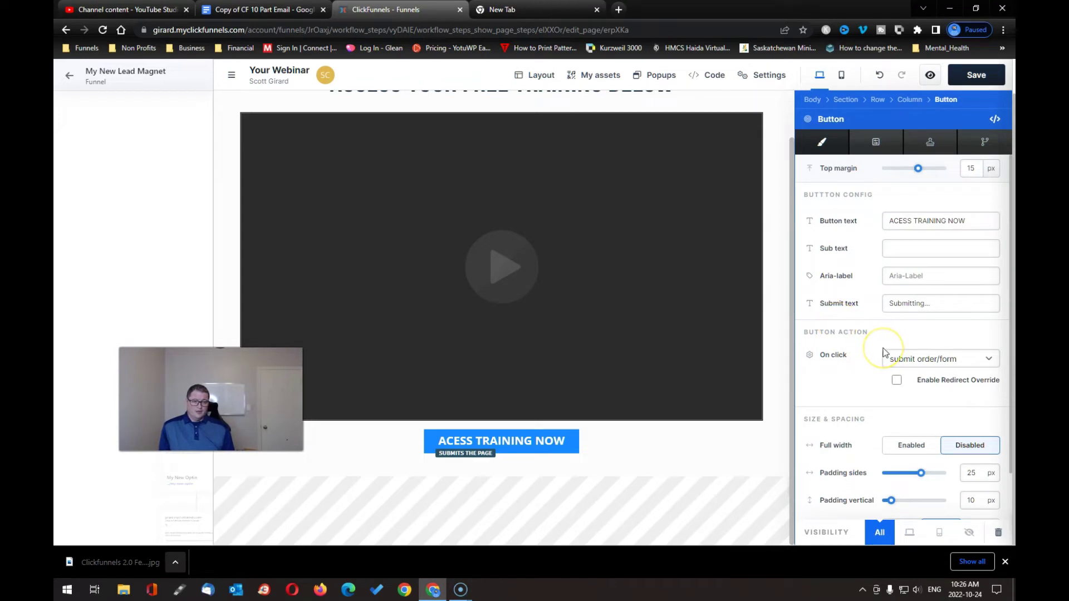
click(989, 359)
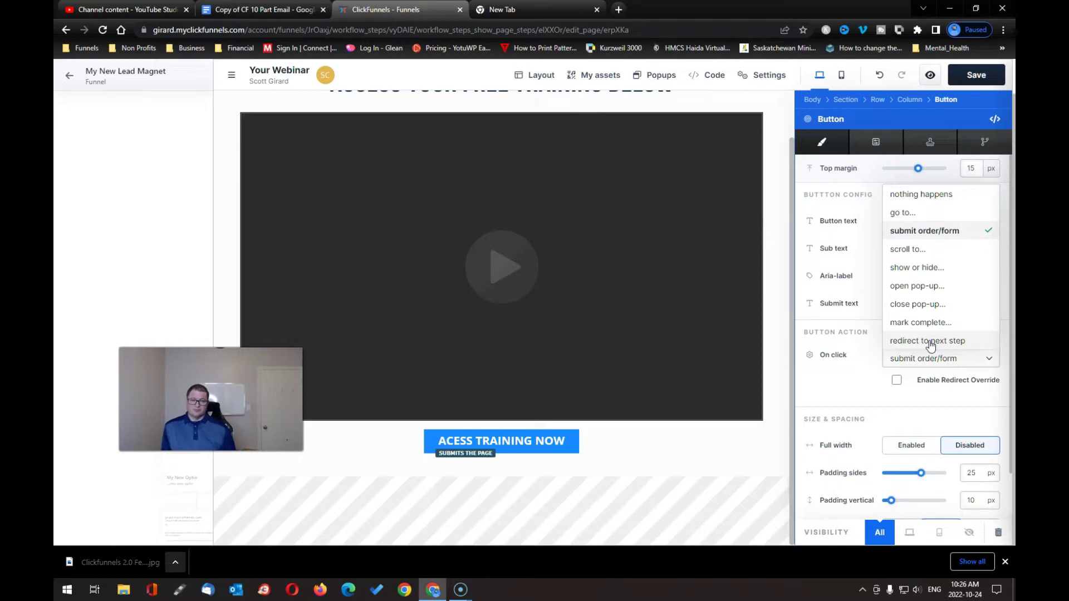
click(927, 367)
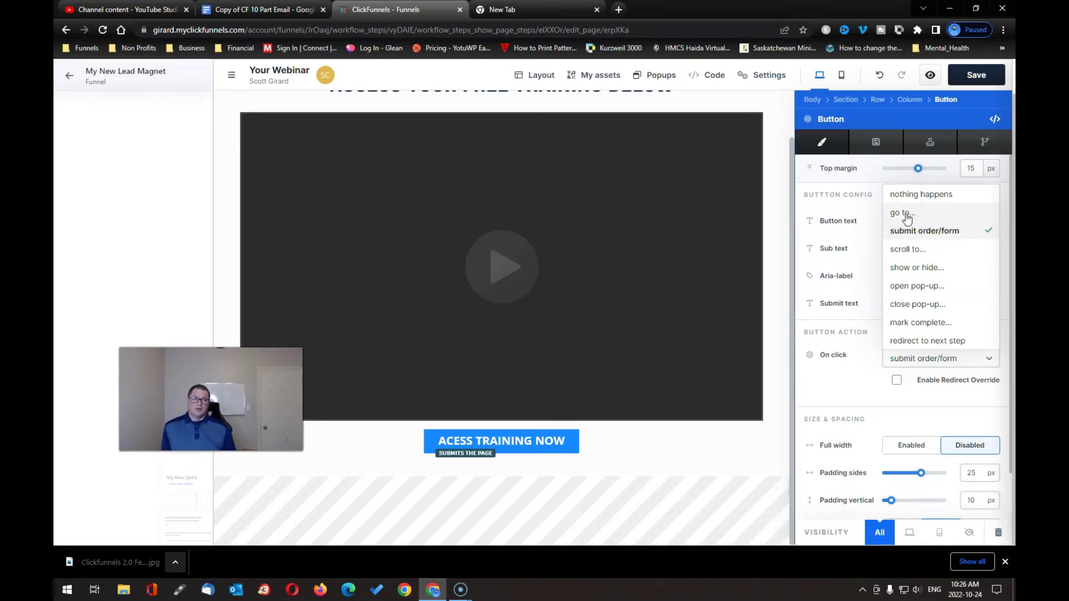
click(930, 342)
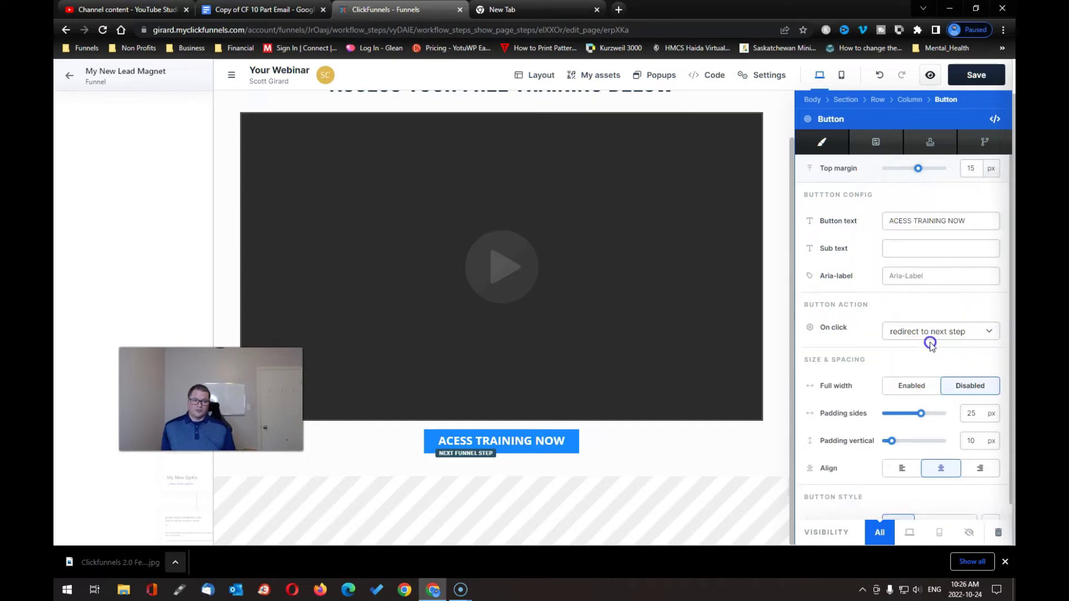
click(668, 461)
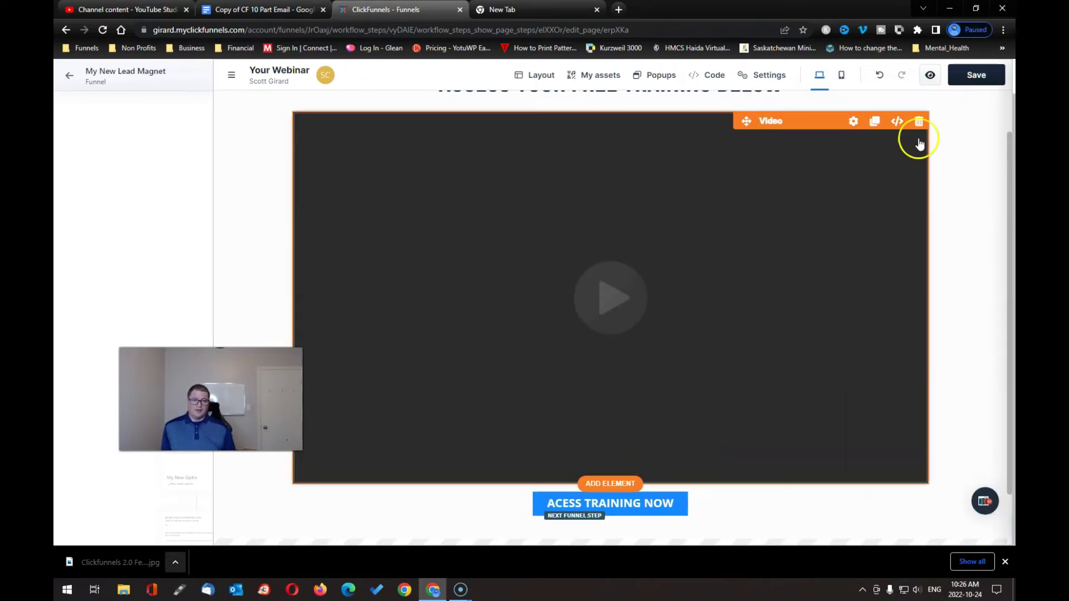
click(975, 80)
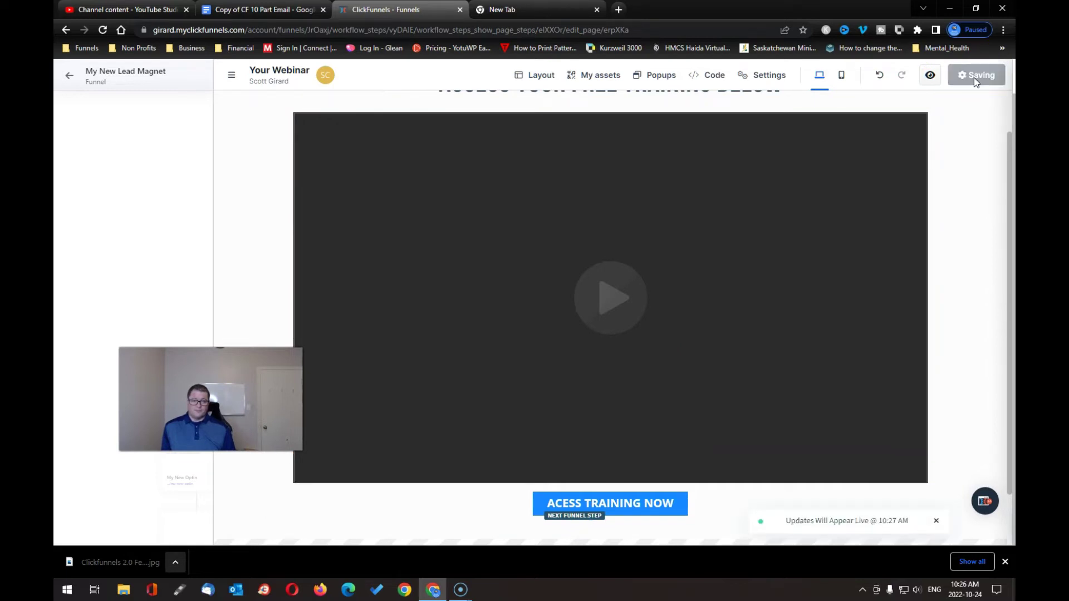
- Open the video element's settings, and in YouTube Studio copy the shareable link of the Clickfunnels 2.0 Bonuses free traffic video
click(668, 293)
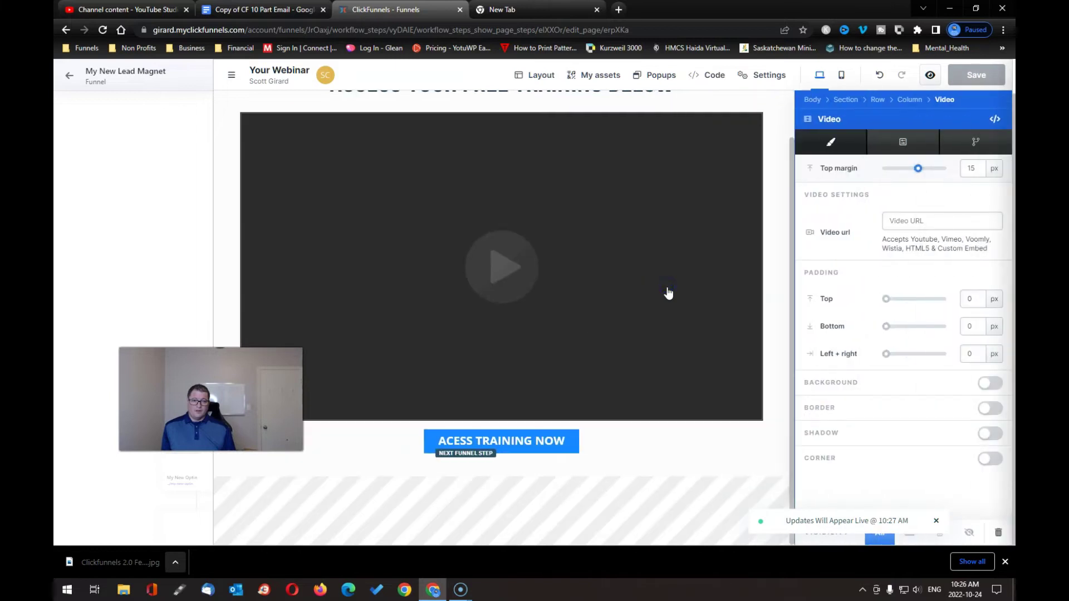
click(728, 297)
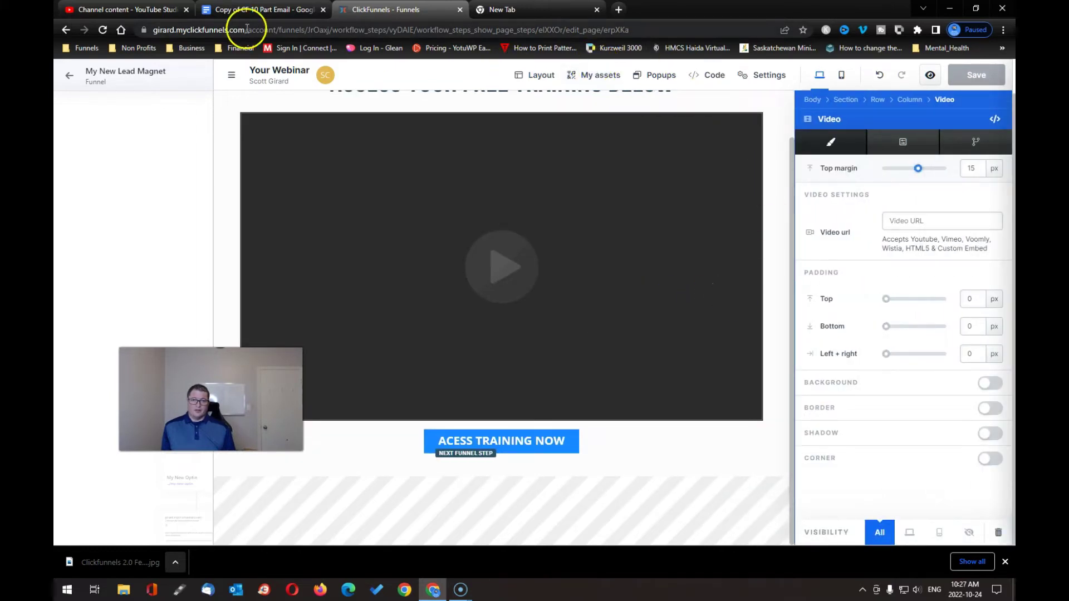
click(112, 10)
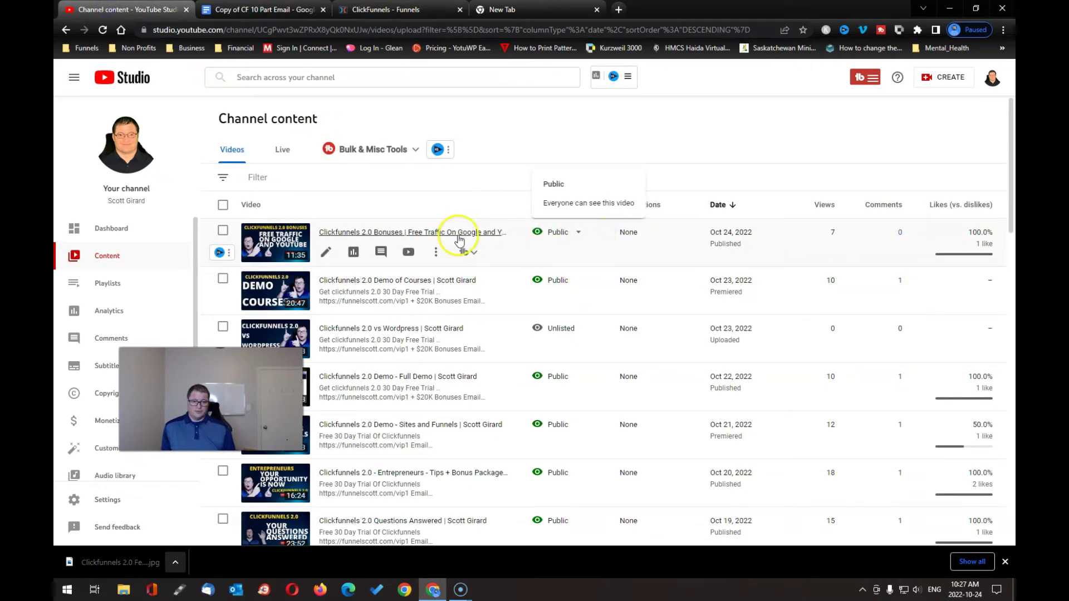
click(435, 253)
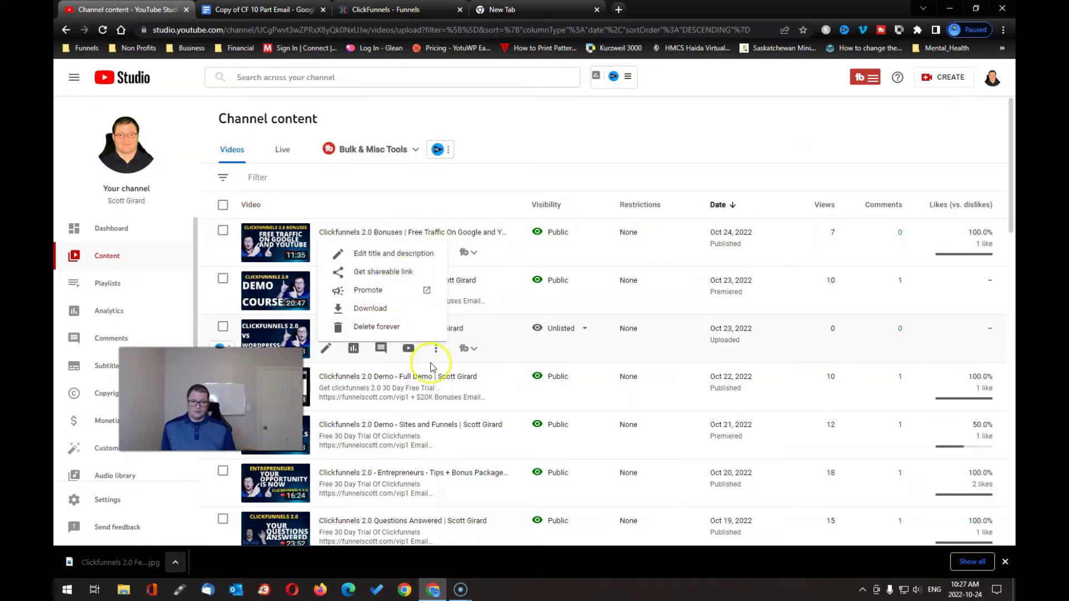
click(409, 273)
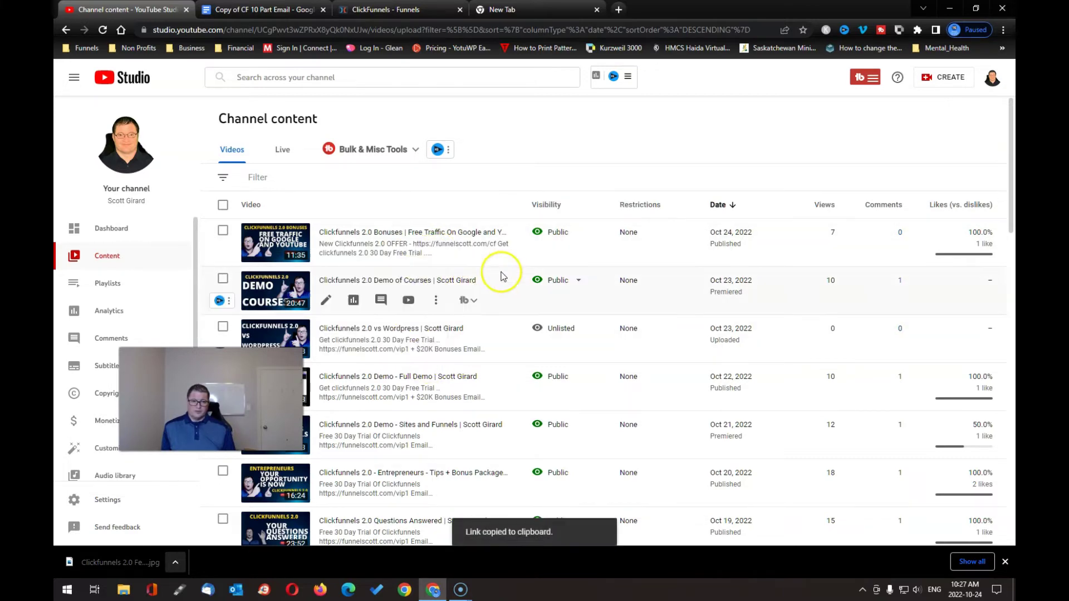
click(504, 9)
click(403, 17)
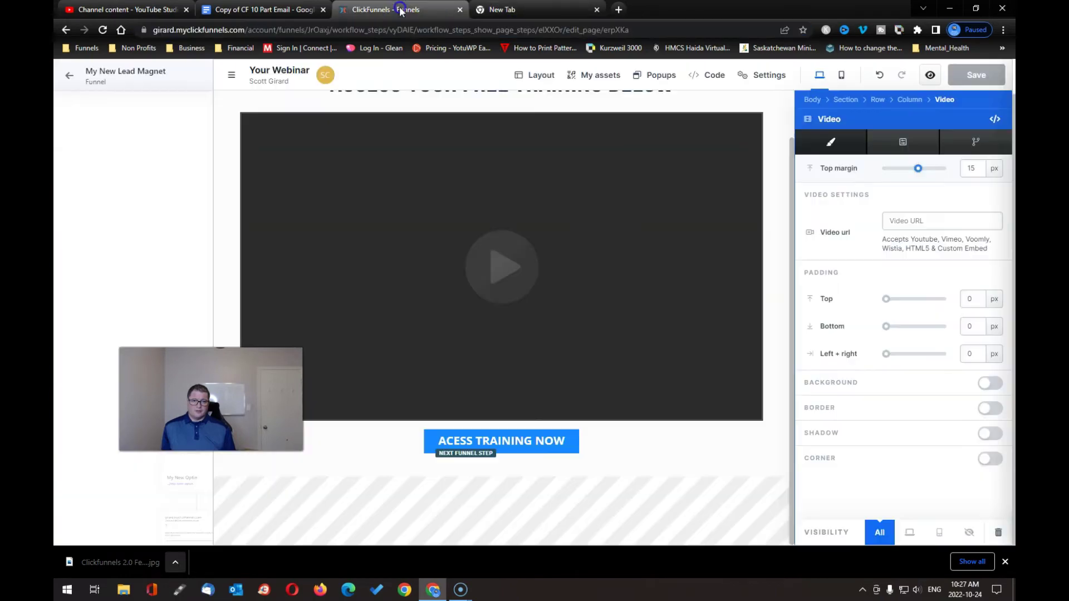
click(907, 218)
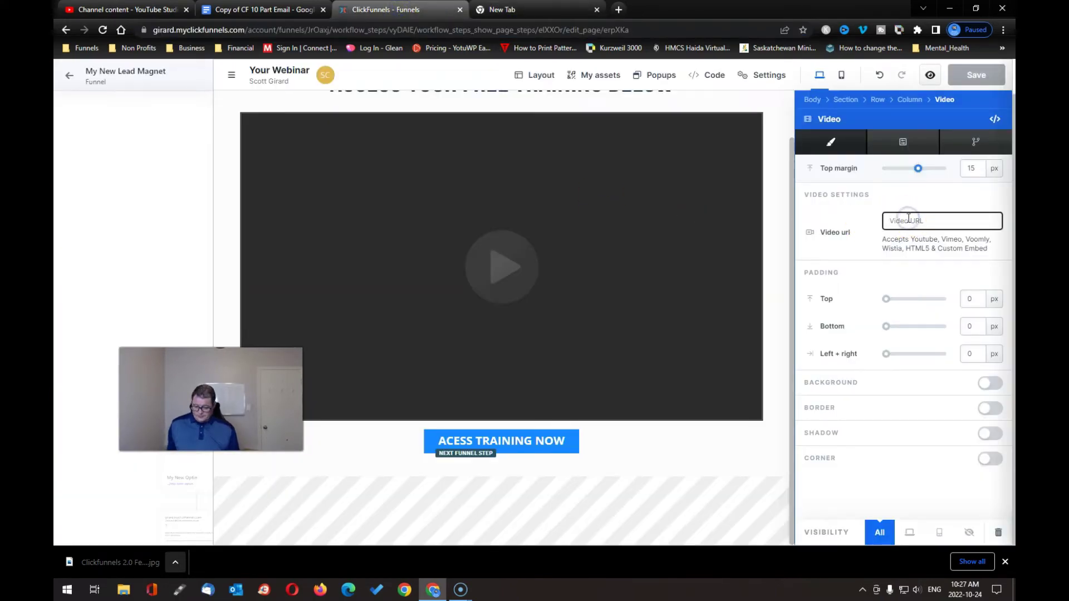
text(https://youtu.be/foKnJBOJKmE)
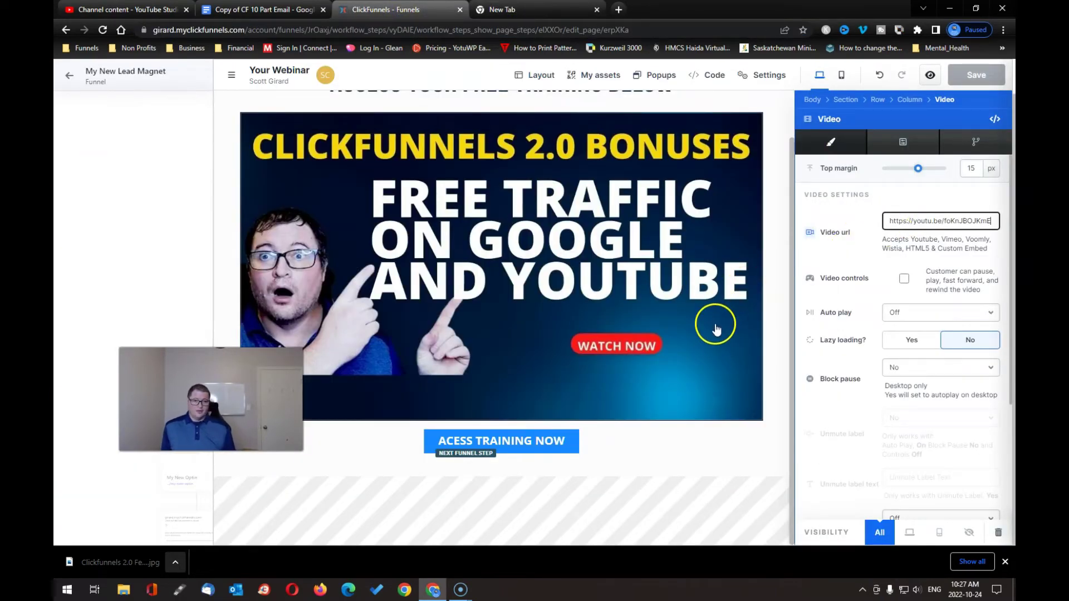
click(704, 472)
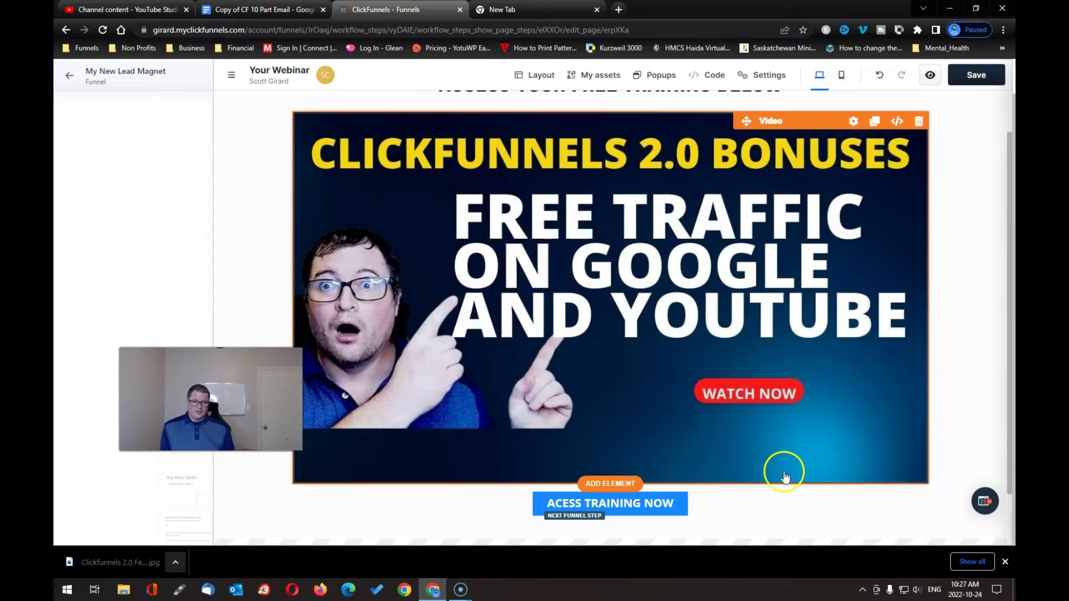
scroll(781, 475, down, 1)
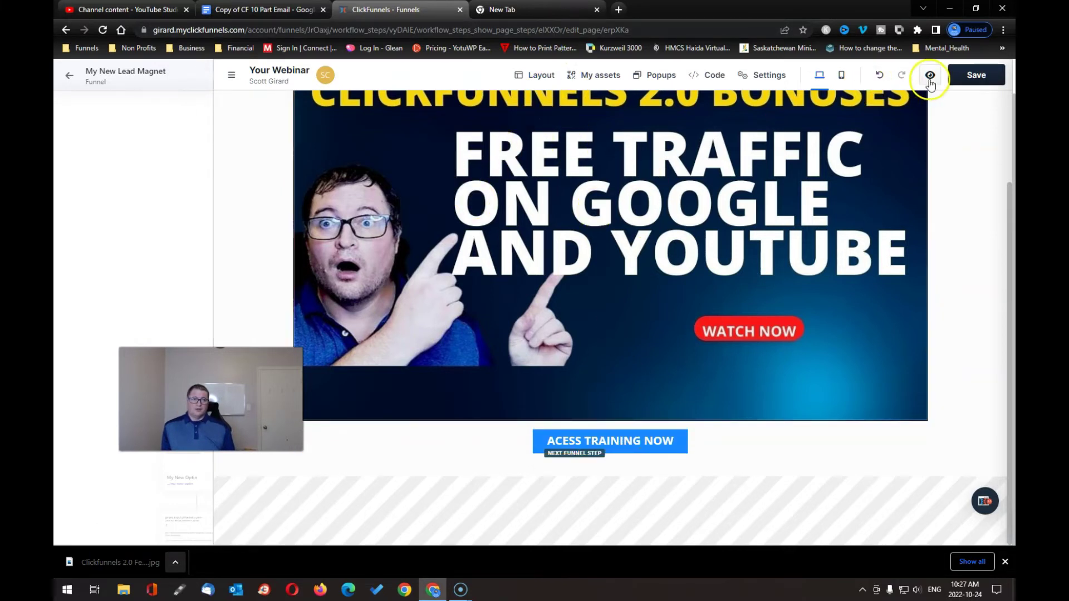
click(970, 78)
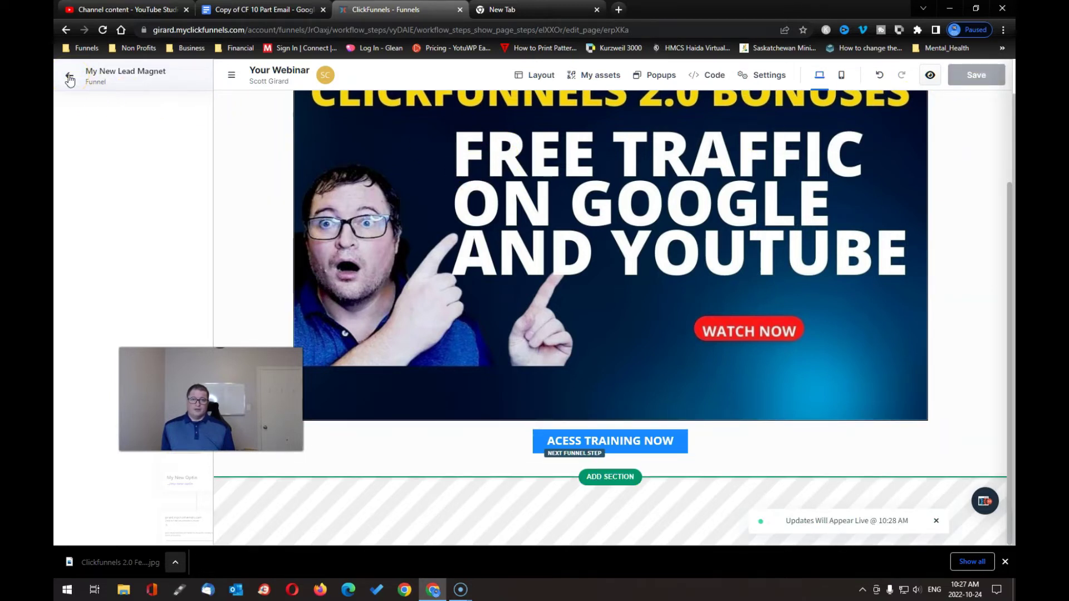
- Return to the funnel and add a new blank page named "Your Training" after the Your Webinar step, with search engine indexing turned off
click(70, 78)
mouse_move(482, 350)
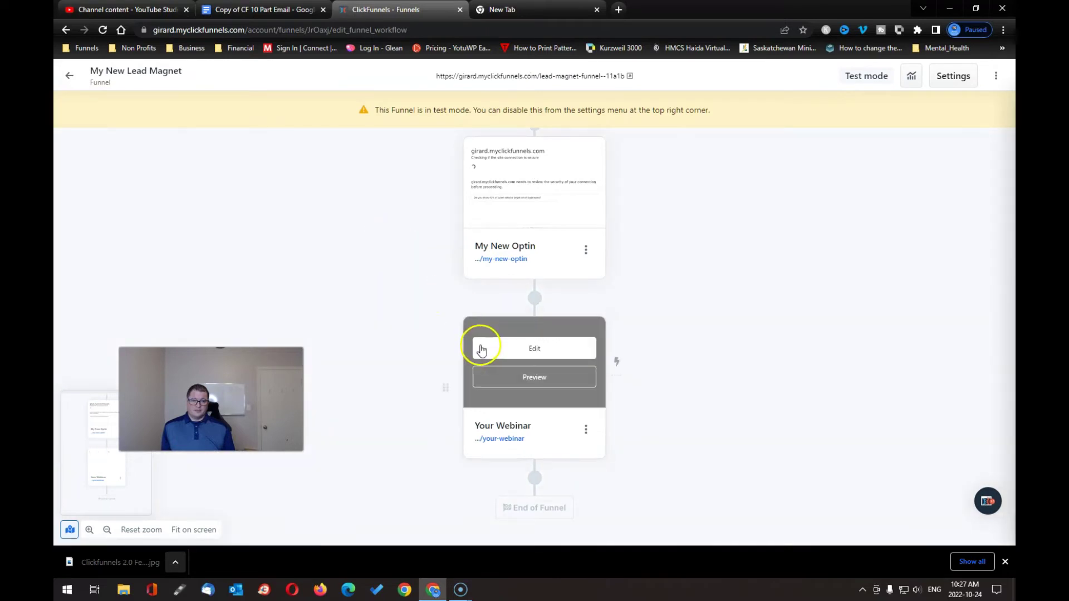
scroll(515, 377, down, 3)
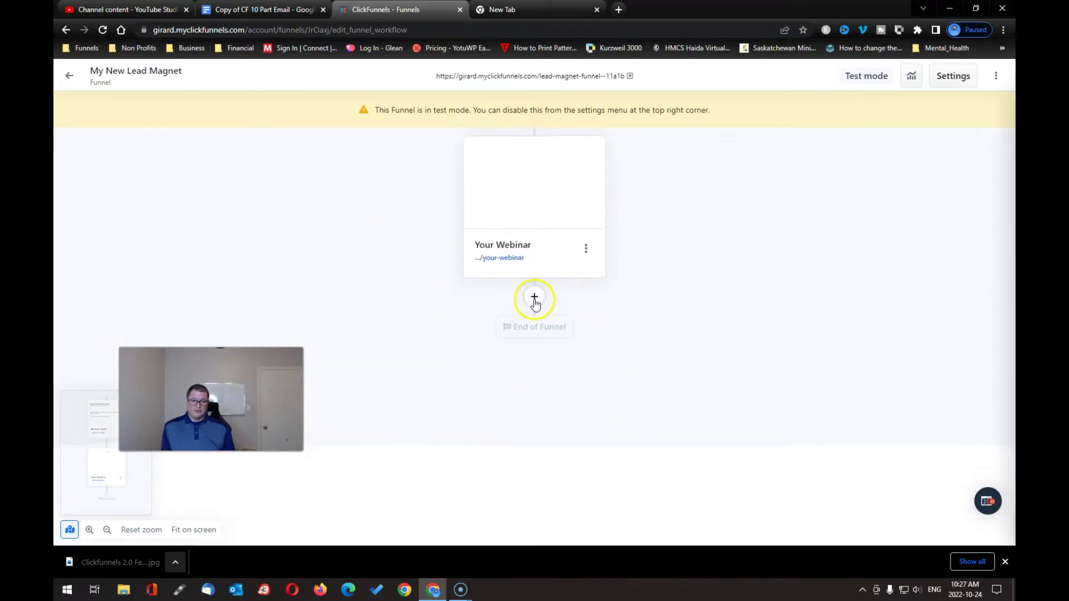
click(535, 301)
click(870, 207)
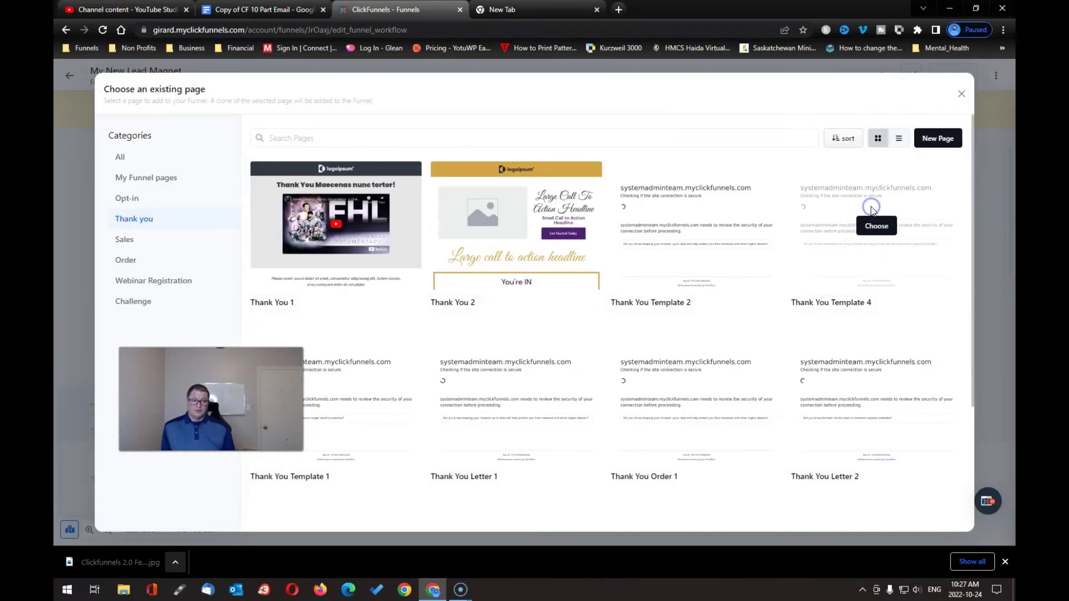
mouse_move(877, 229)
click(930, 139)
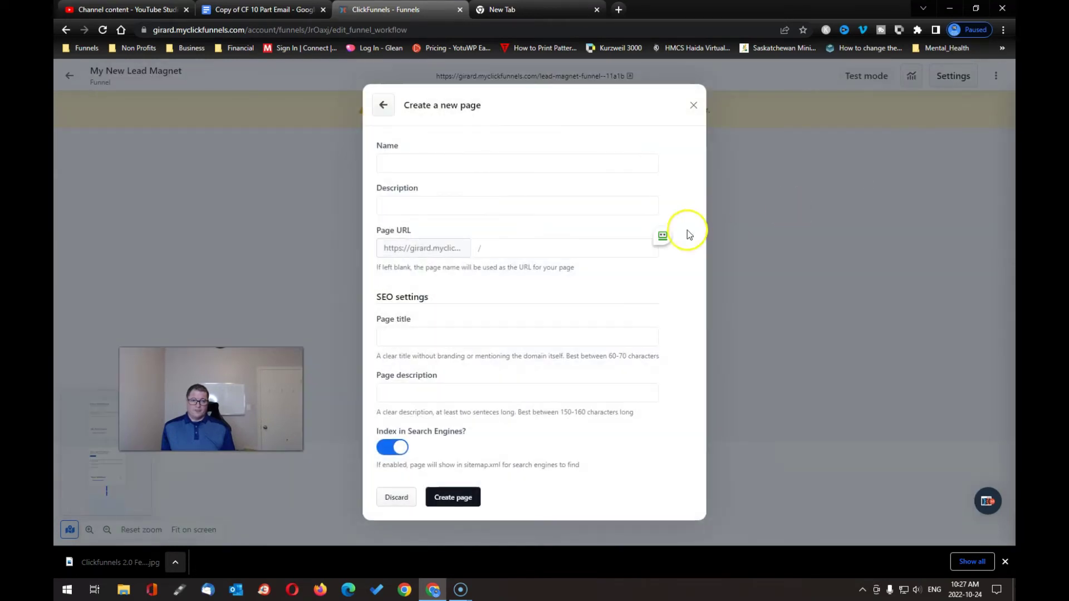
click(443, 161)
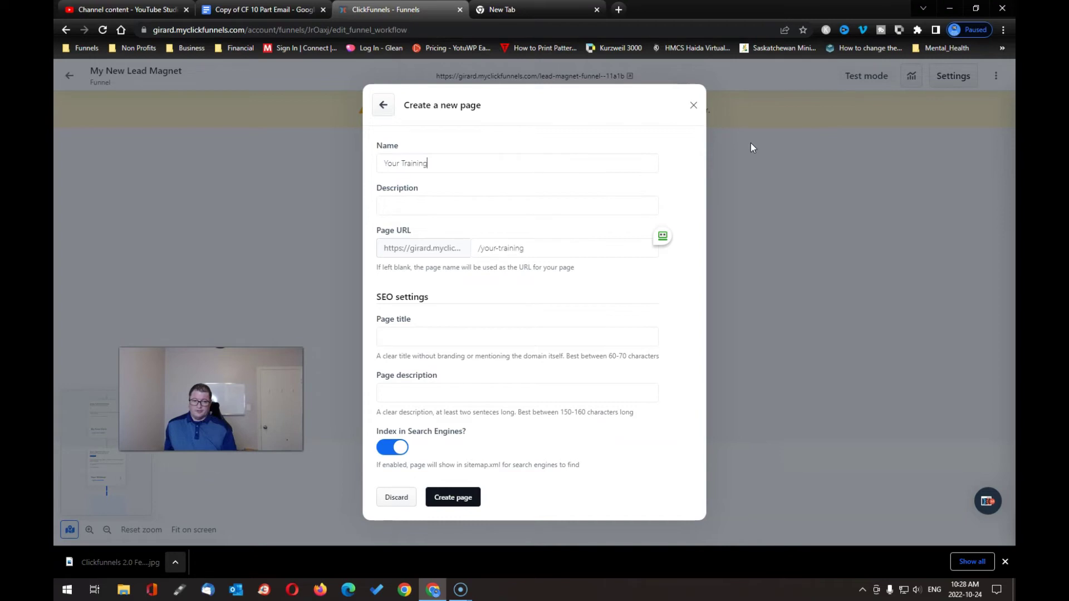
click(392, 447)
click(470, 498)
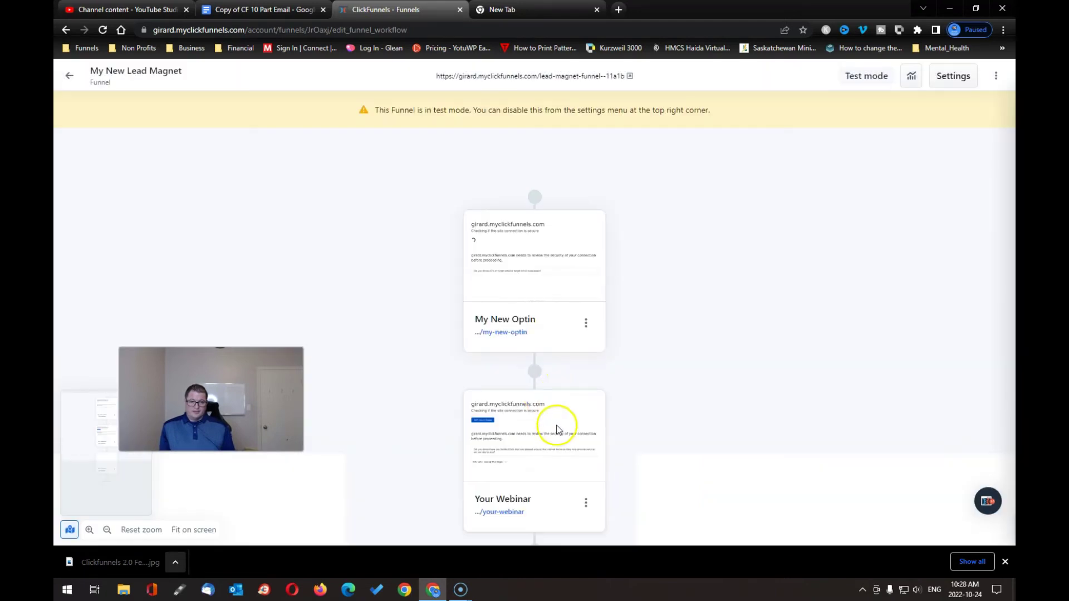
- Open the Your Training page for editing and add a full-page section with a one-column row containing a headline element
scroll(556, 429, down, 3)
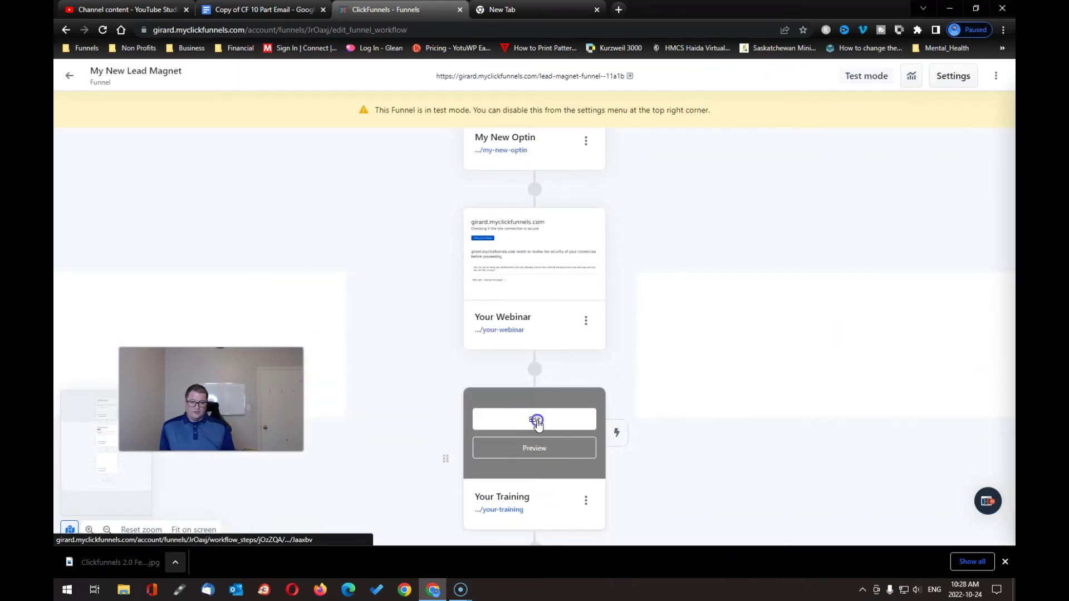
click(535, 420)
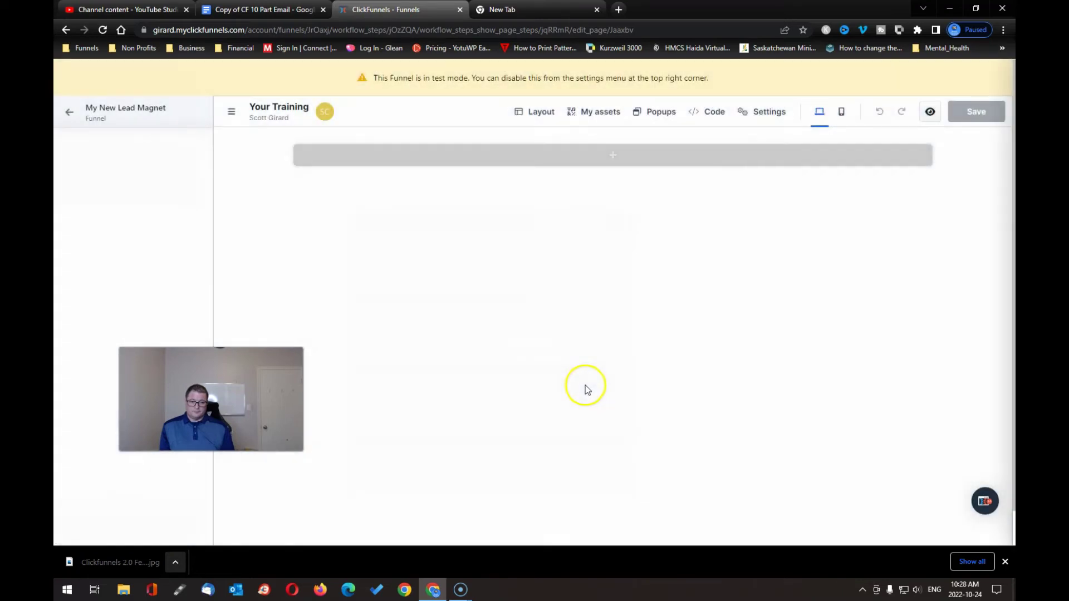
click(610, 155)
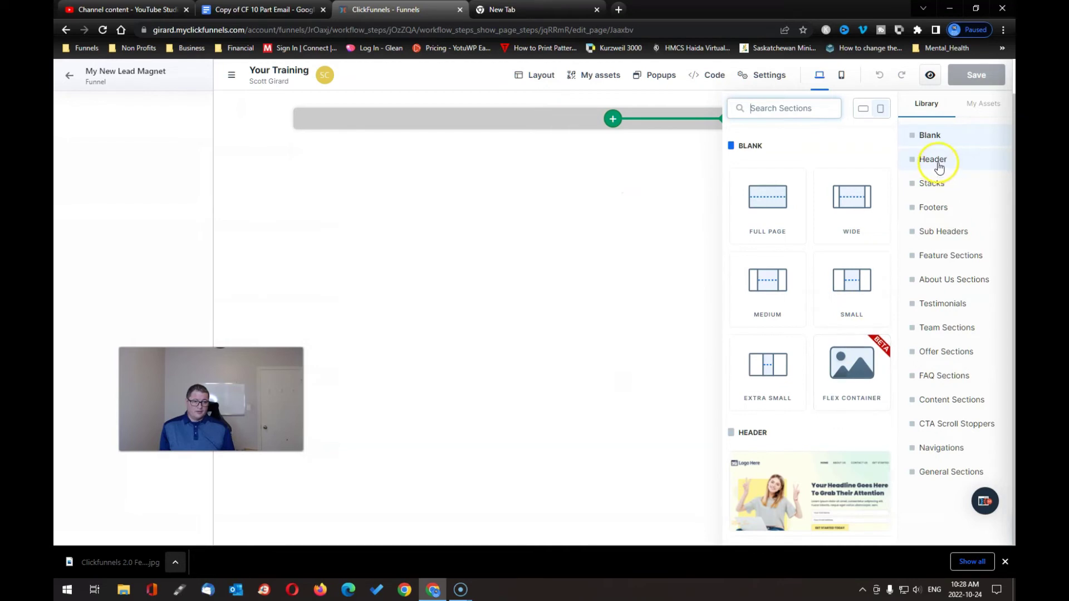
click(775, 210)
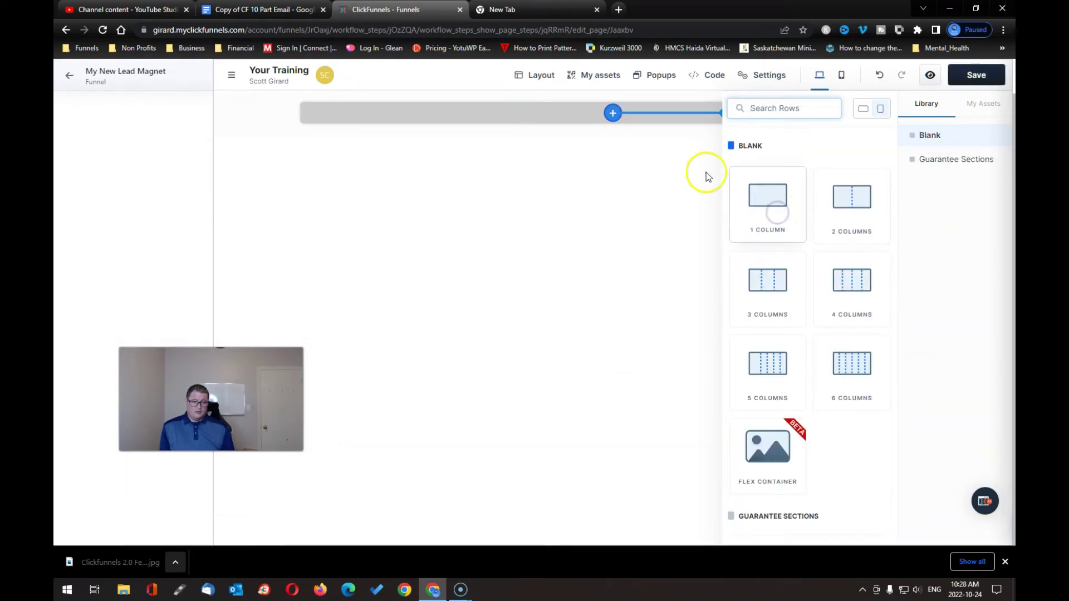
click(612, 113)
click(775, 215)
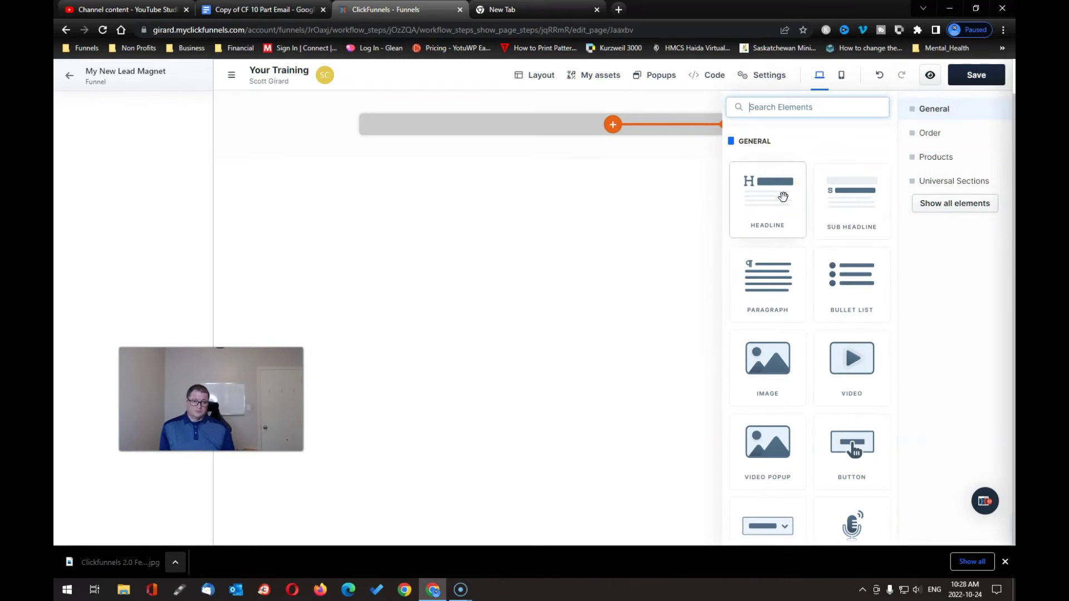
click(782, 195)
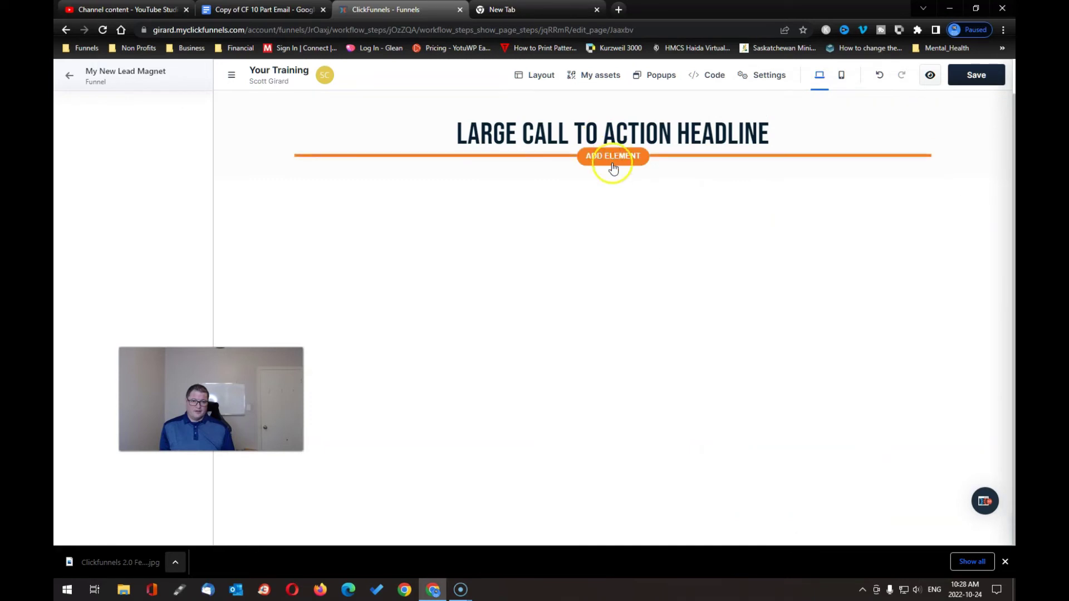
click(612, 156)
click(853, 381)
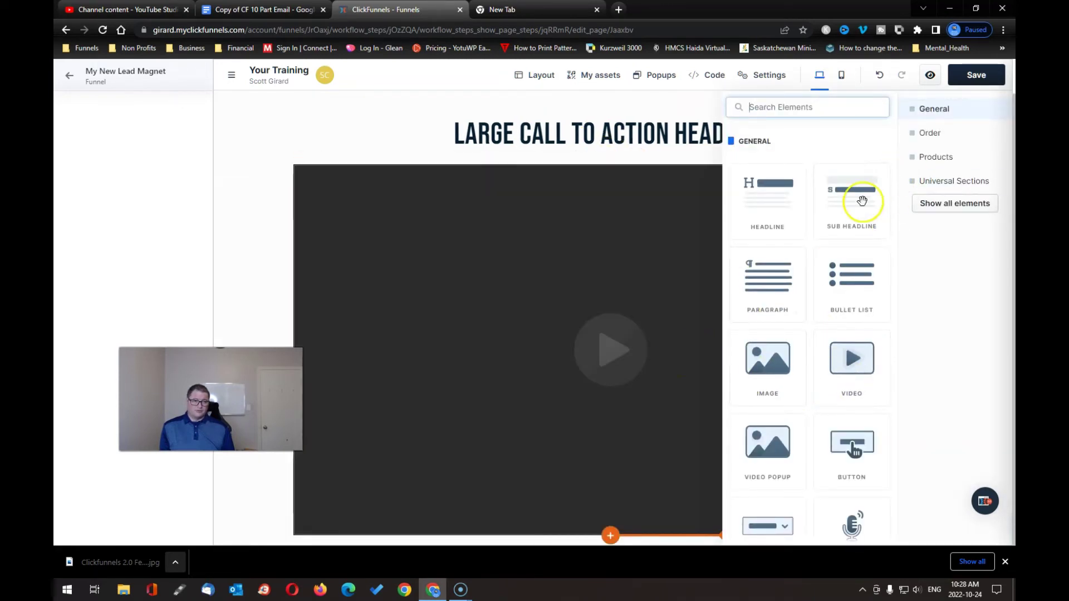
click(659, 366)
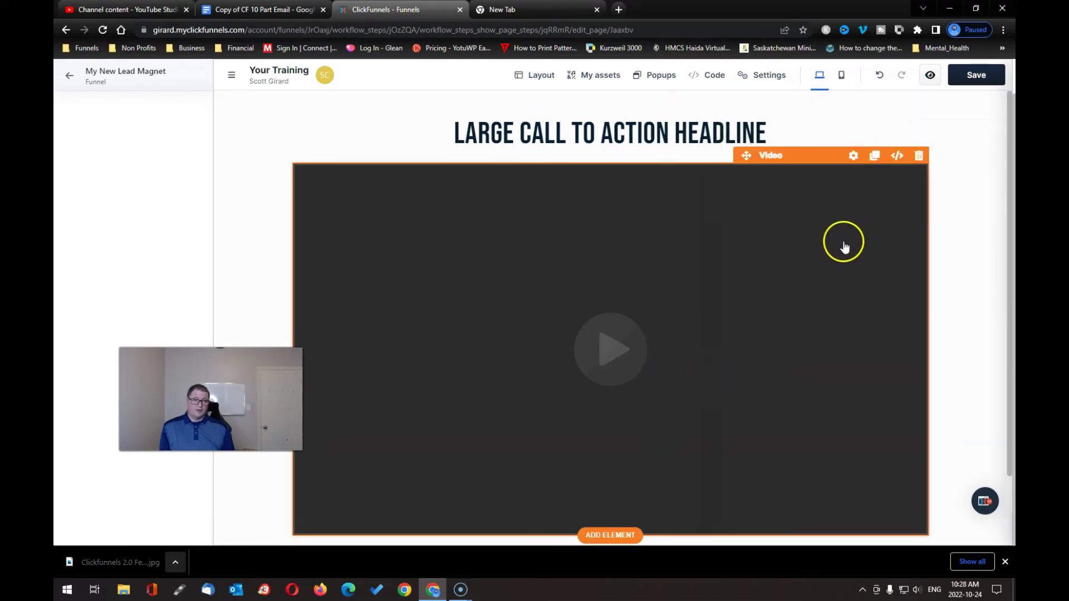
click(853, 154)
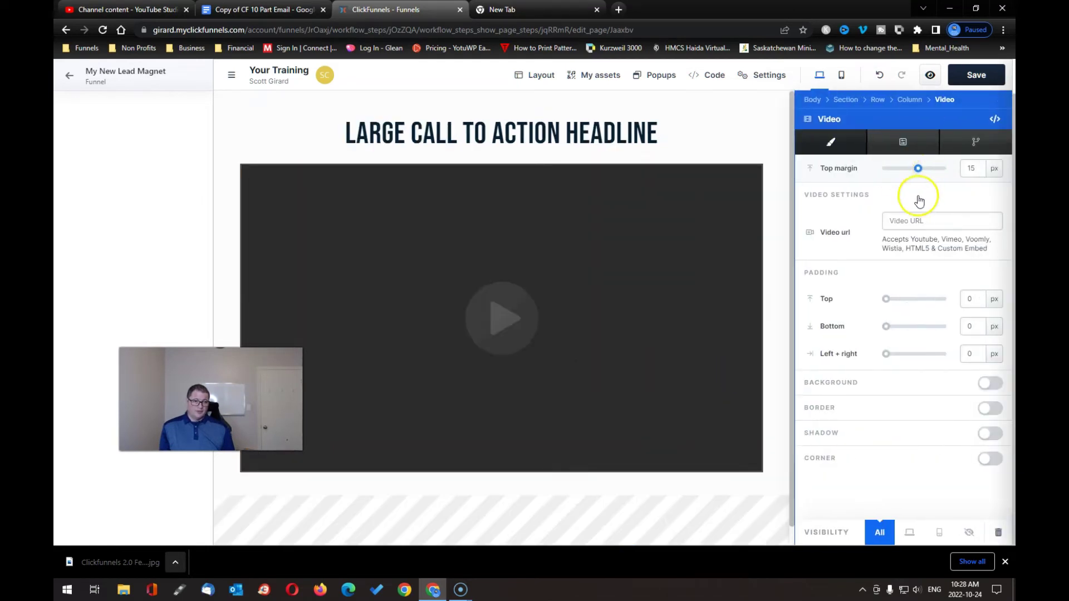
click(922, 222)
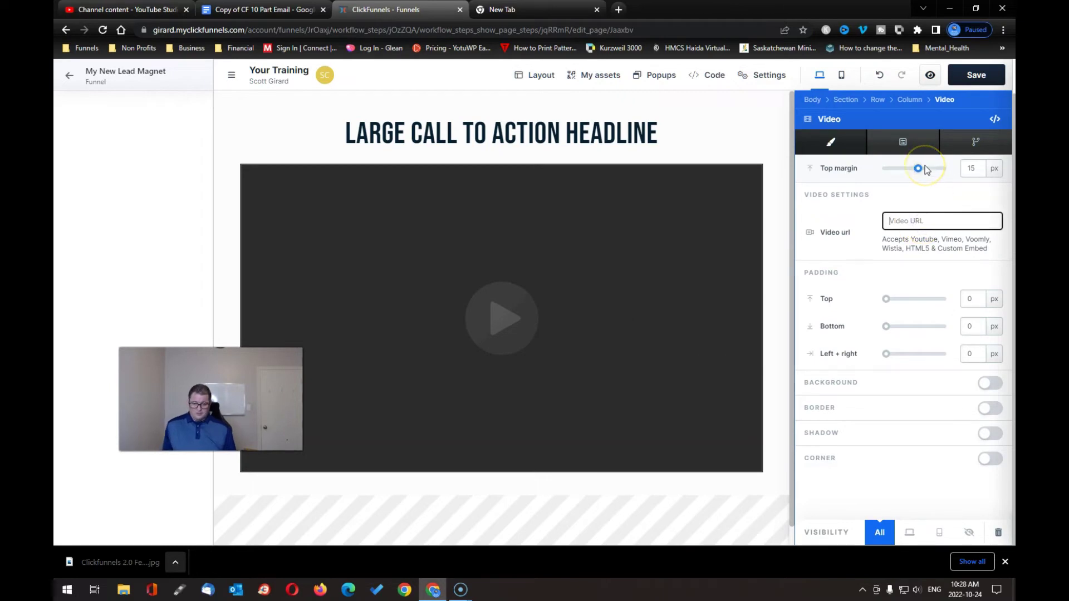
text(https://youtu.be/foKnJBOJKmE)
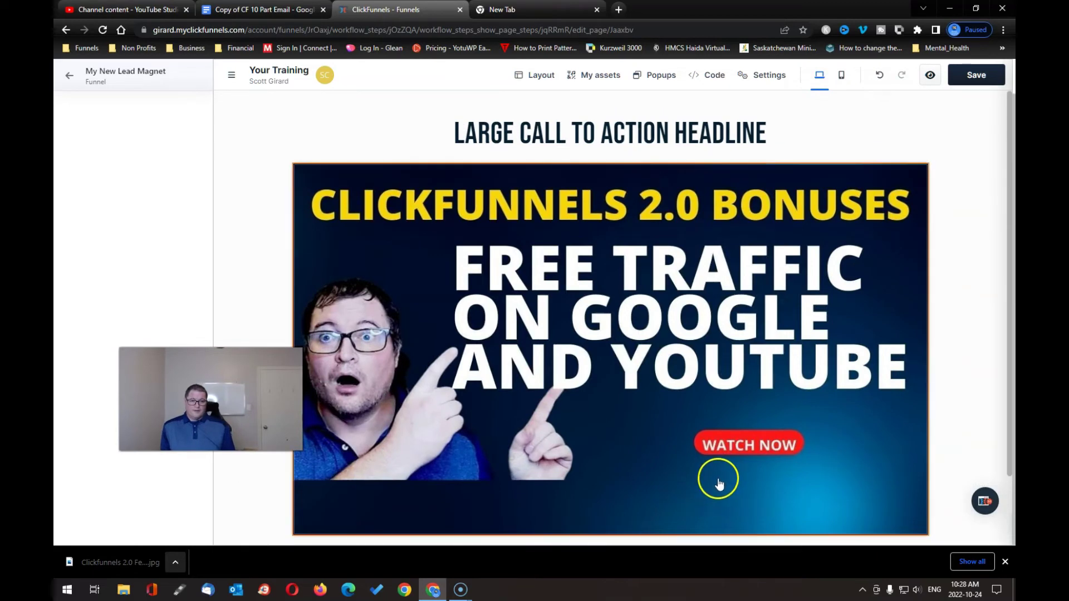
- Add a button element directly below the video on the Your Training page
scroll(716, 479, down, 2)
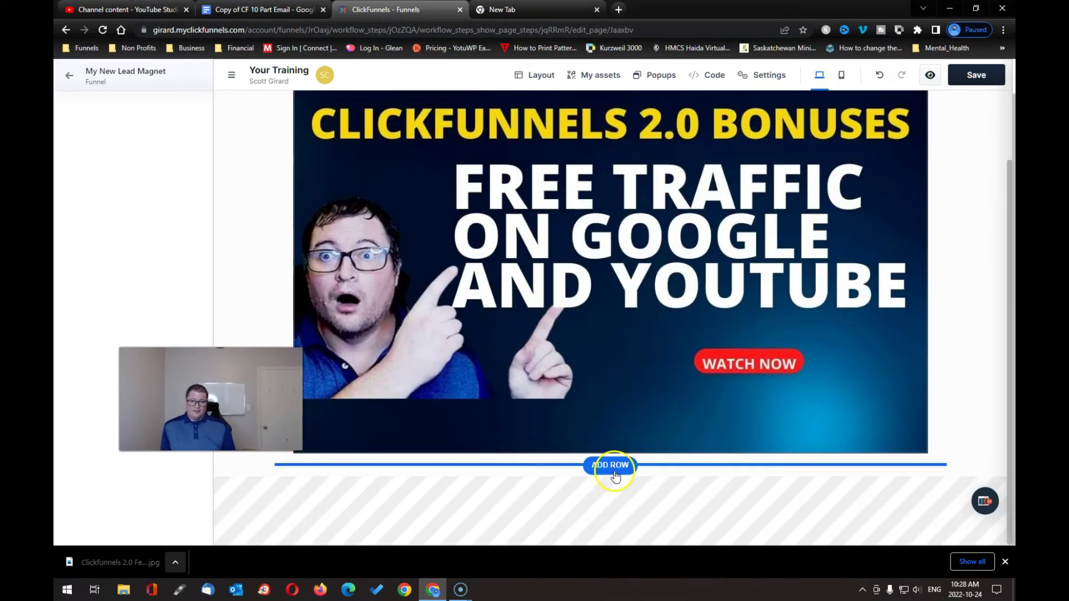
click(610, 465)
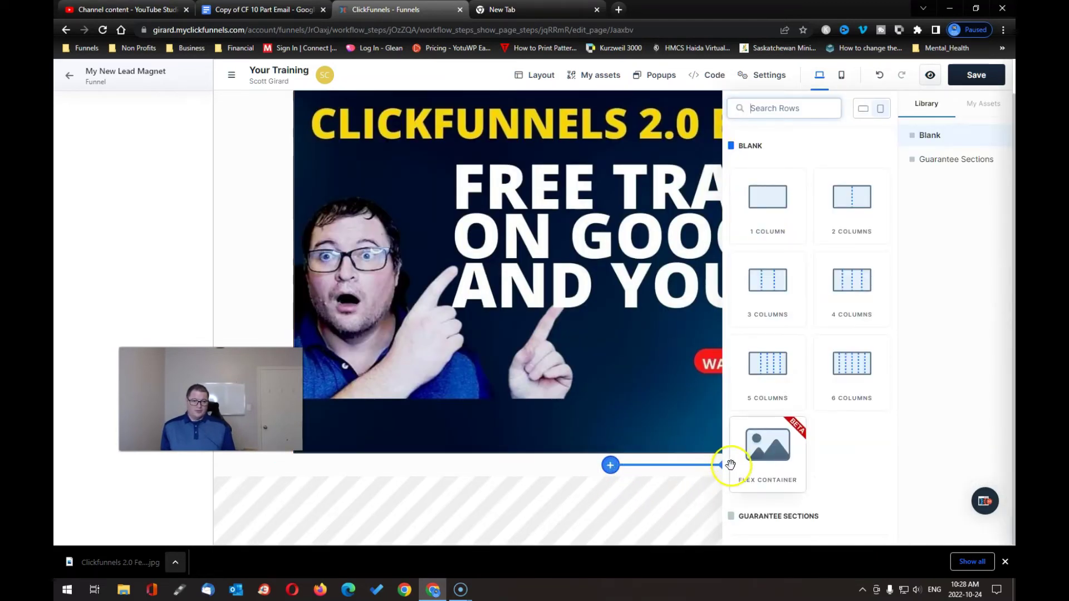
click(610, 464)
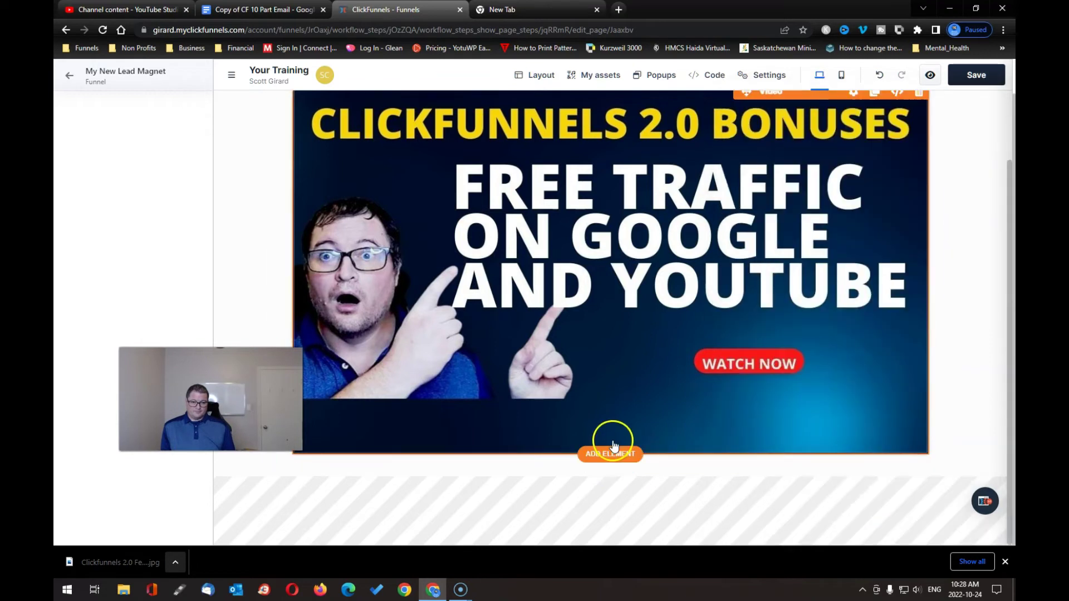
click(610, 453)
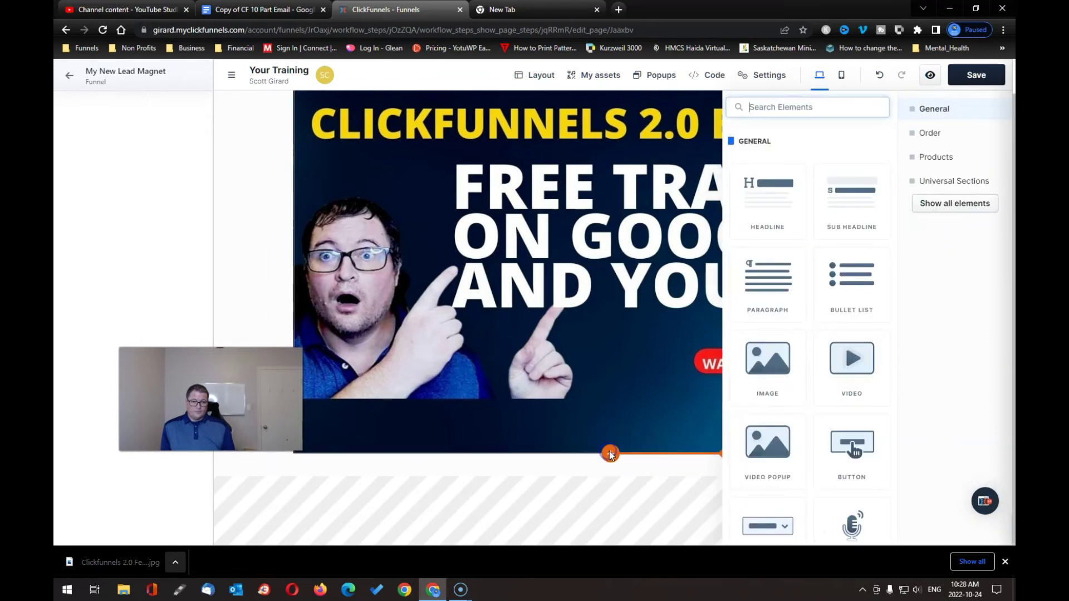
click(851, 445)
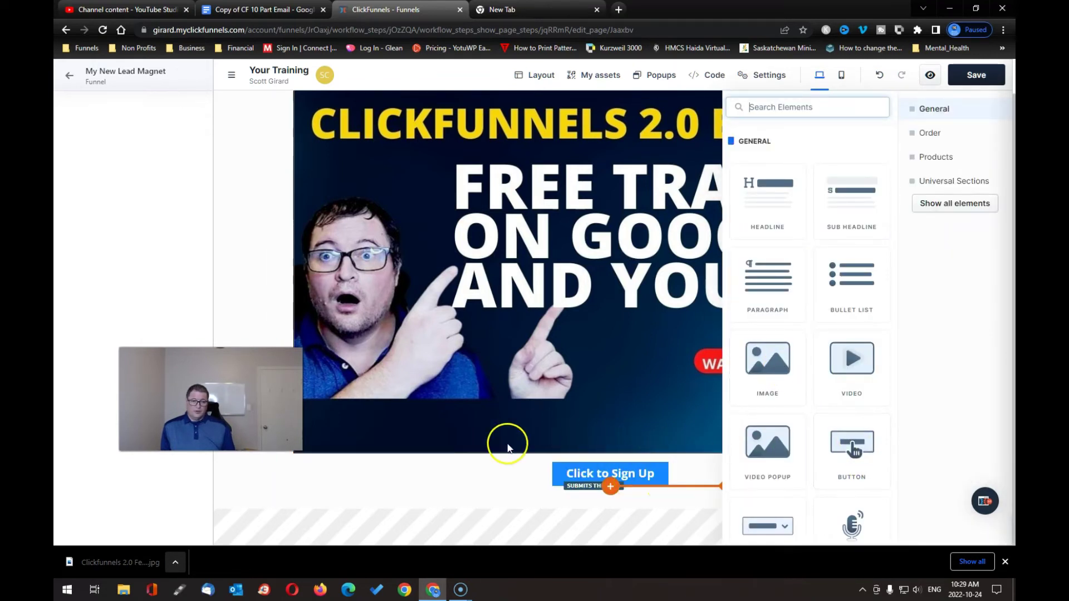
click(473, 463)
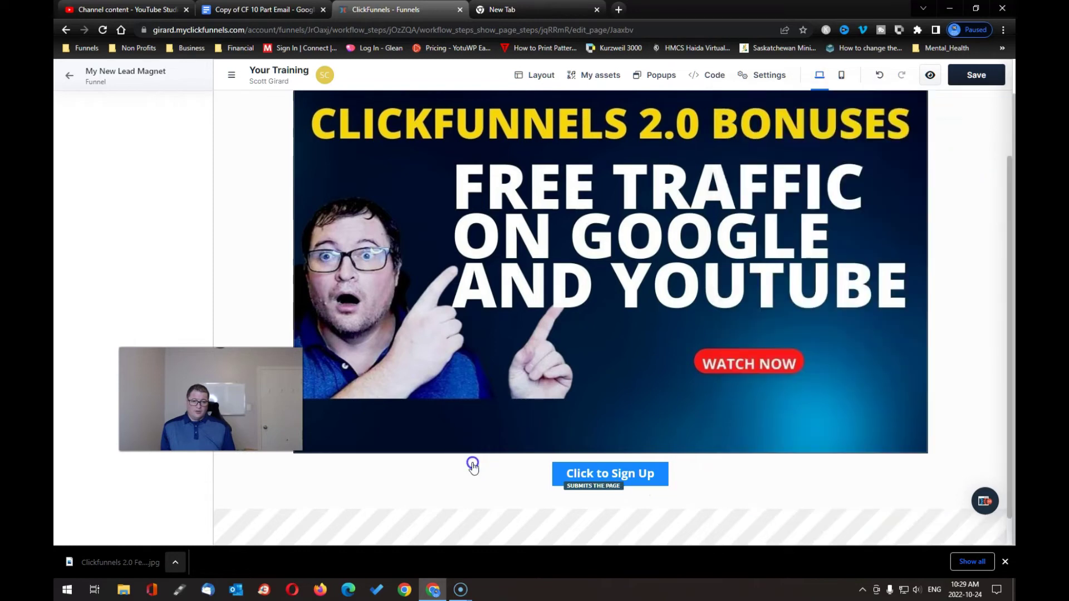
- Set the on-click action of the Click to Sign Up button to redirect to next step
click(616, 473)
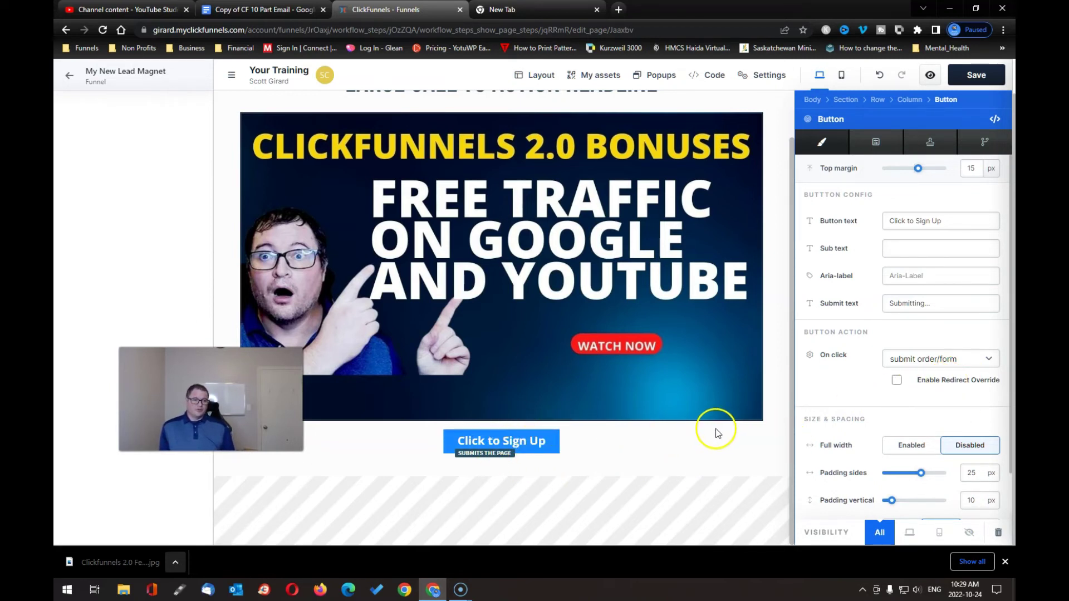
click(690, 440)
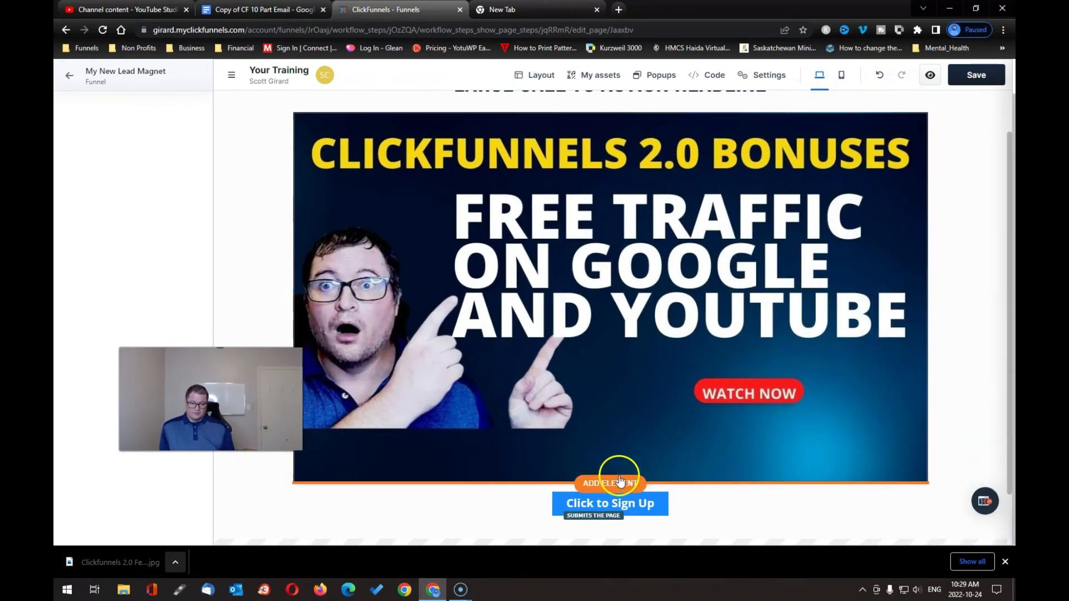
click(632, 506)
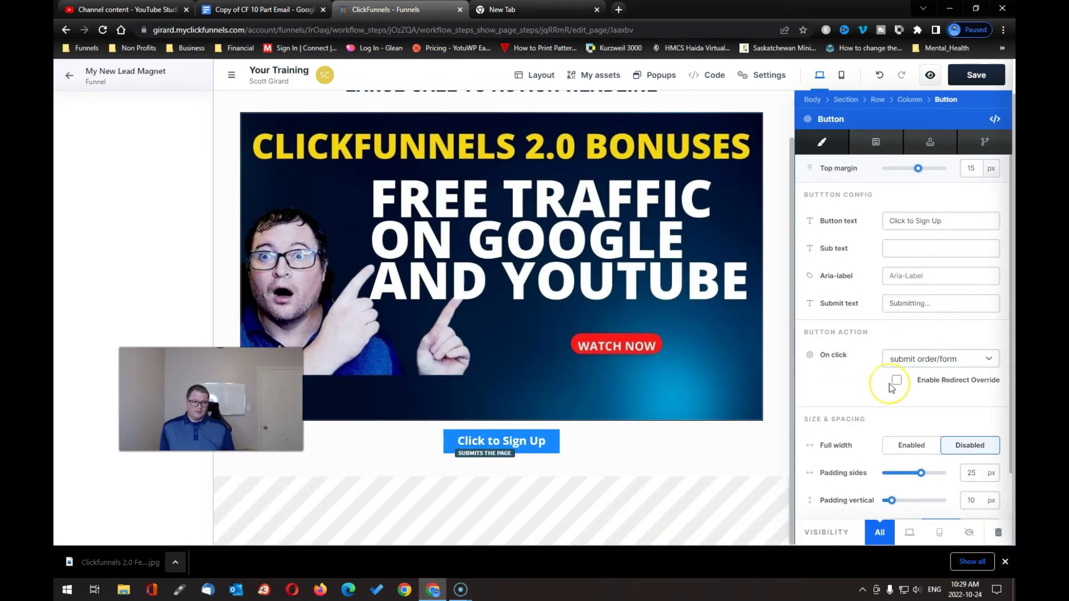
click(990, 359)
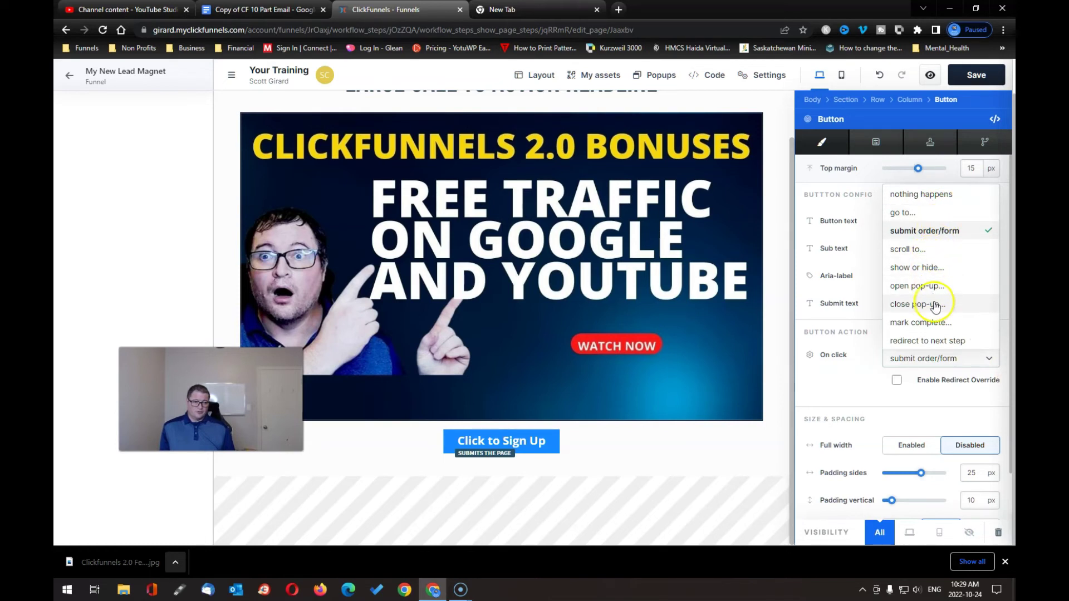
click(937, 342)
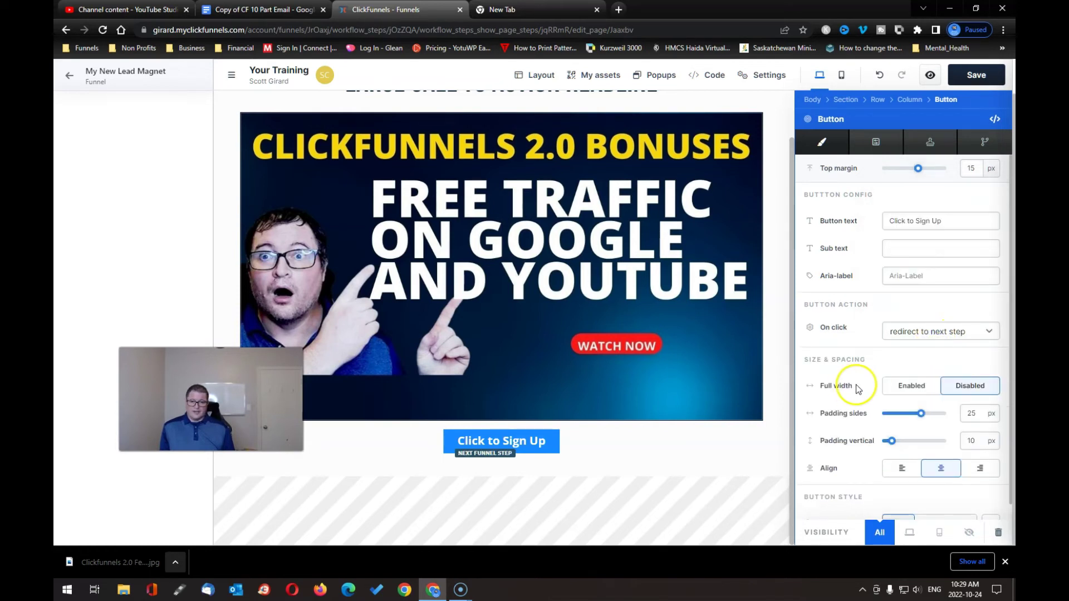
click(728, 513)
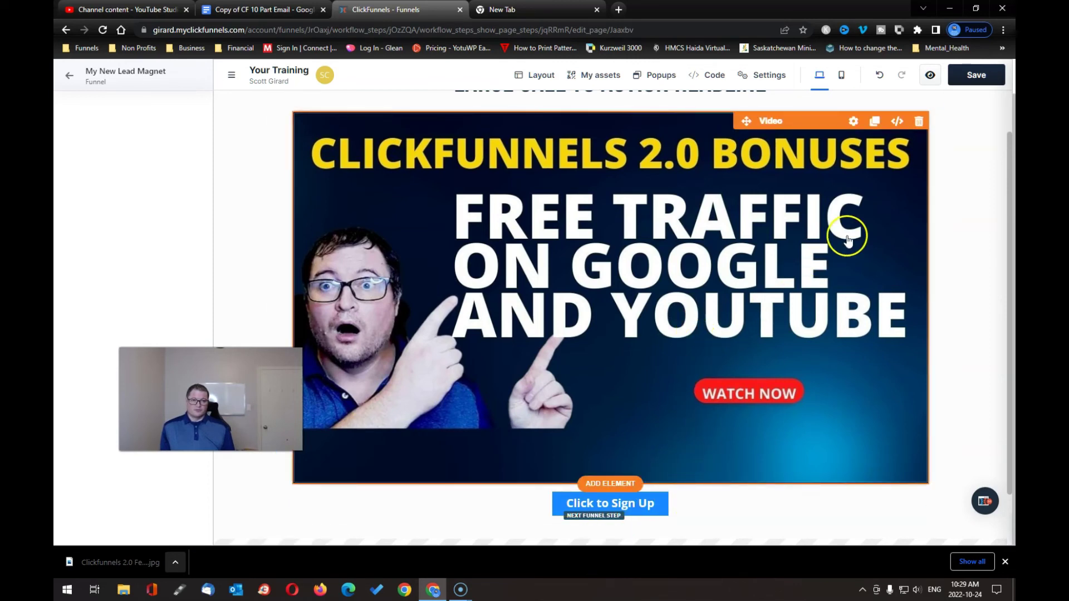
- Save the Your Training page and return to the My New Lead Magnet funnel overview
scroll(771, 315, up, 1)
scroll(774, 307, down, 2)
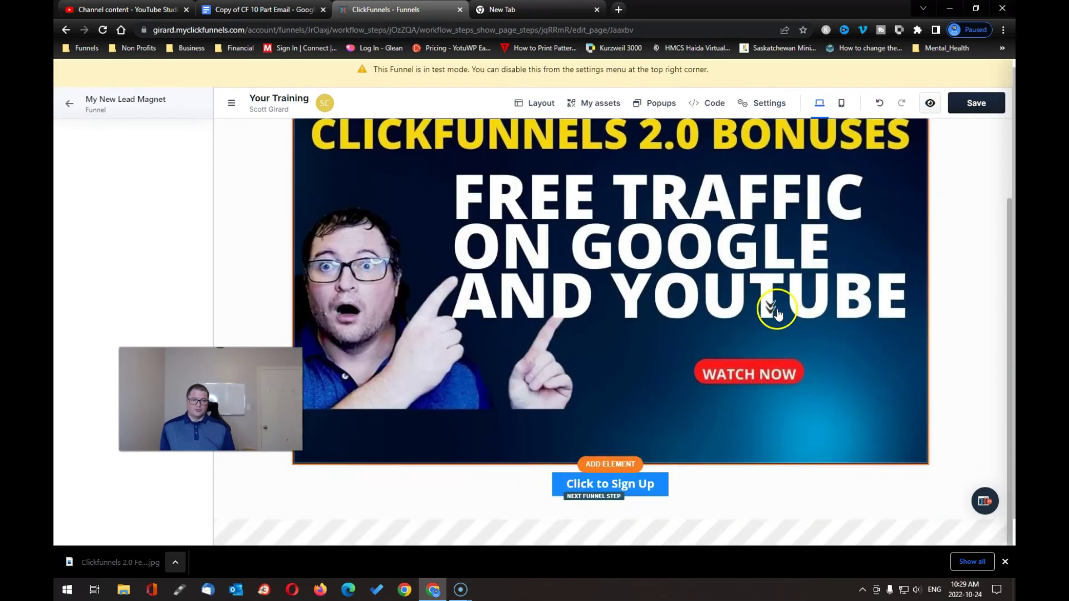
scroll(768, 307, up, 2)
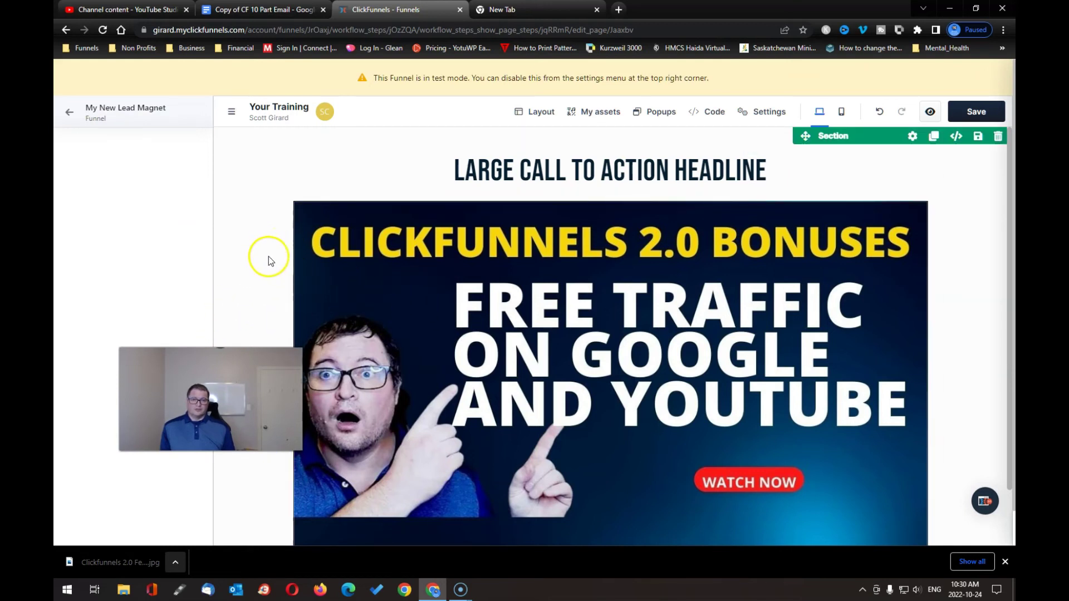
click(66, 113)
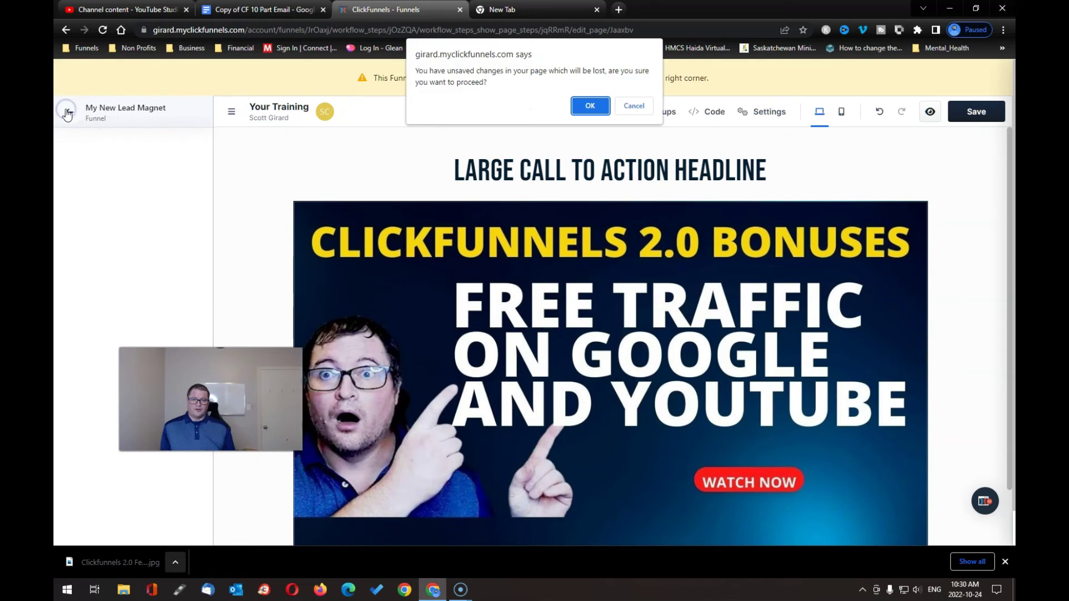
click(627, 104)
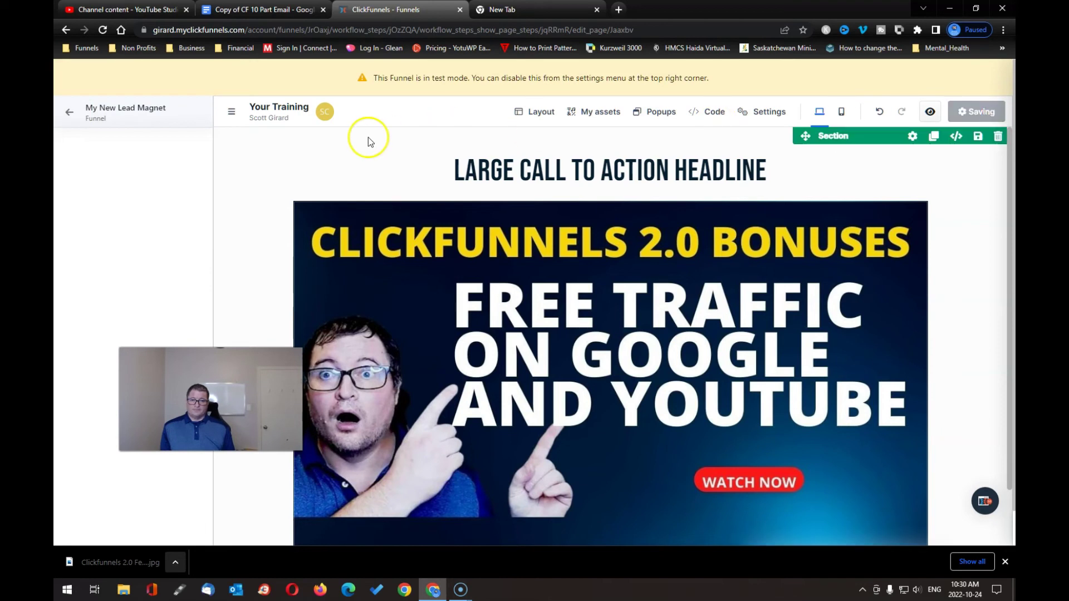
click(71, 113)
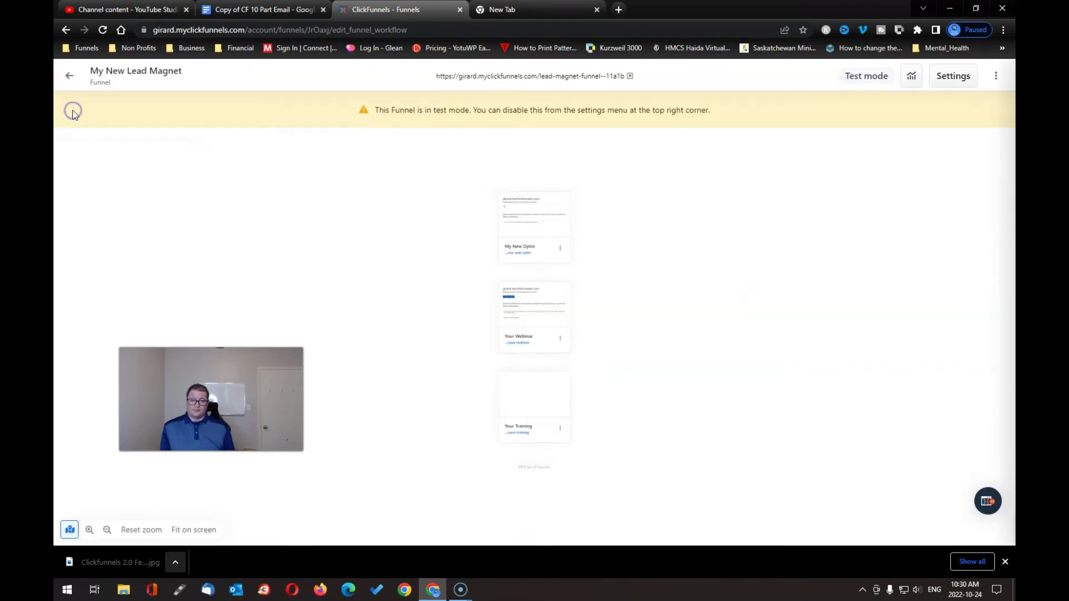
- Open the live funnel and go through it from the opt-in page via the webinar page to the training page
scroll(632, 215, up, 5)
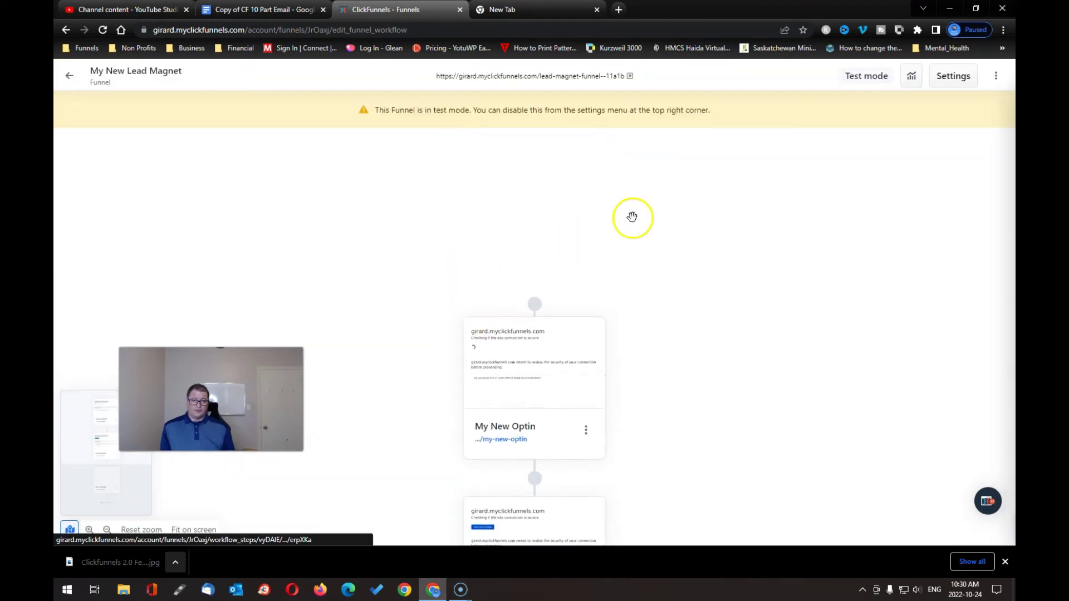
mouse_move(576, 383)
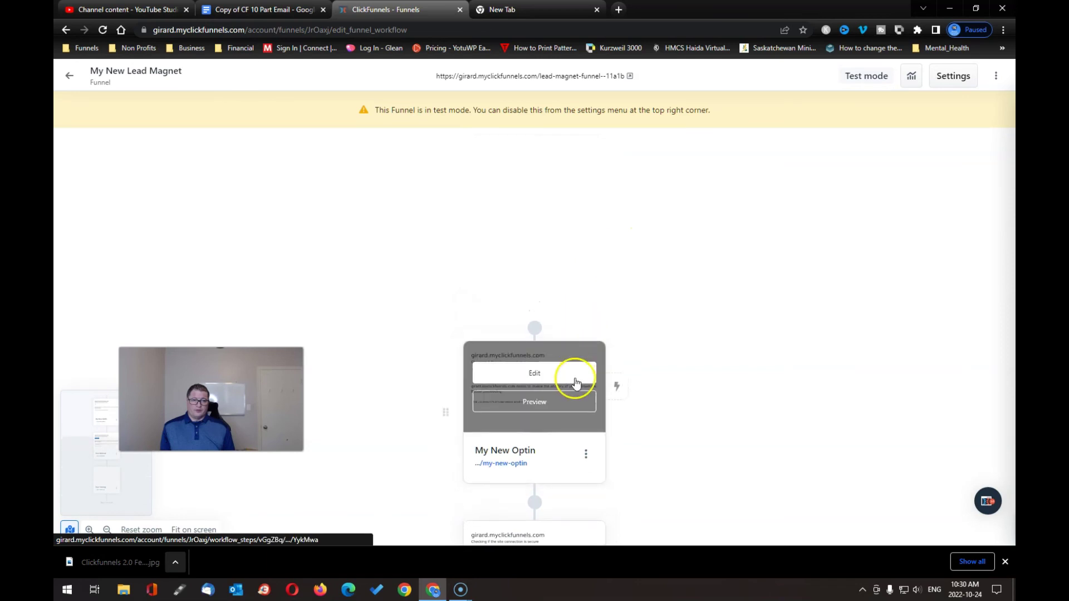
click(629, 76)
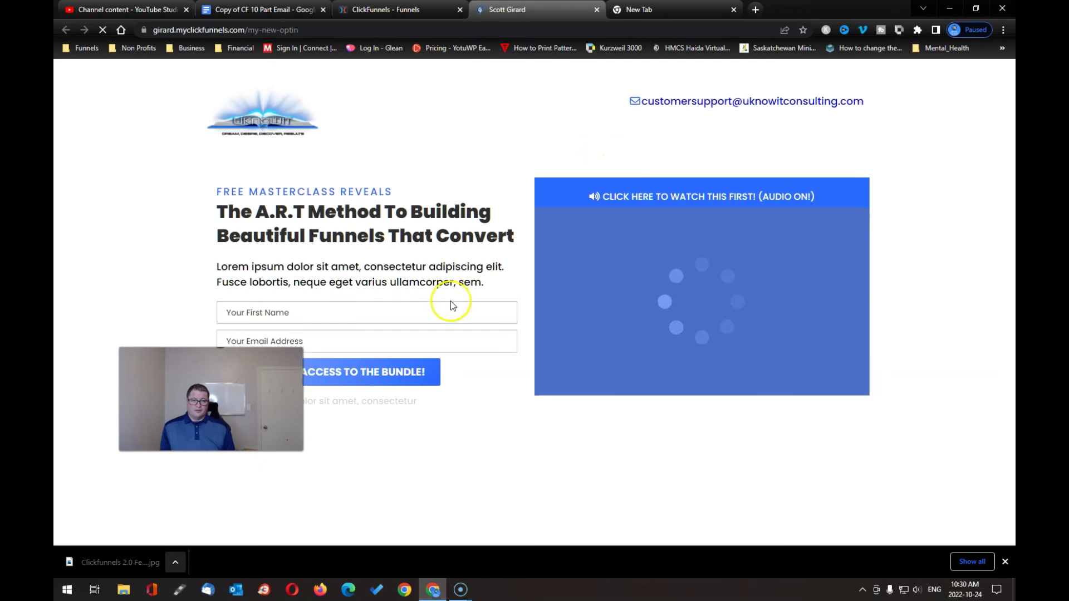
click(375, 376)
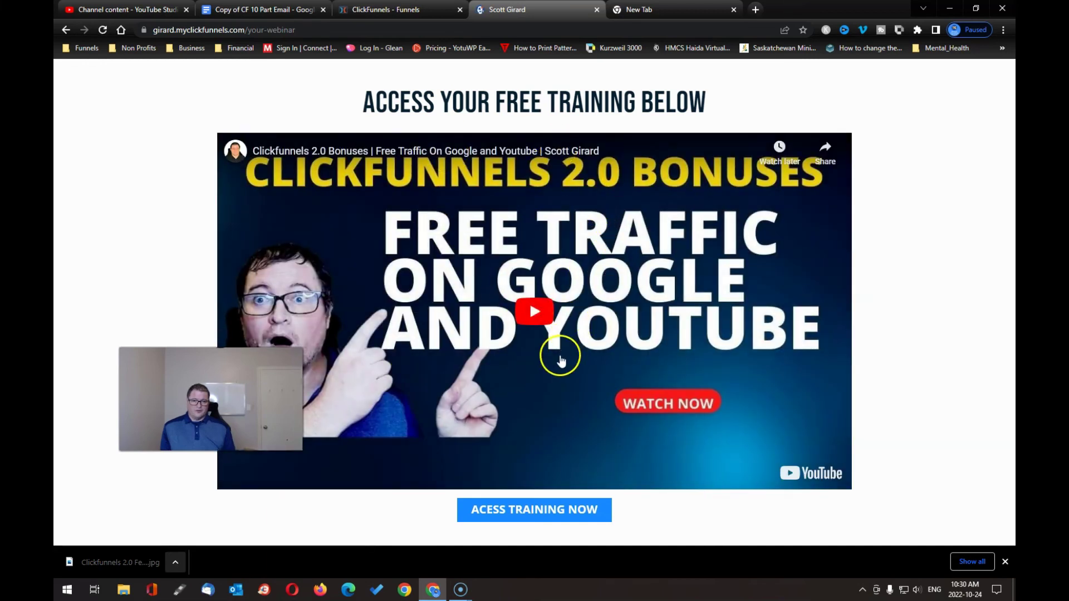
click(547, 514)
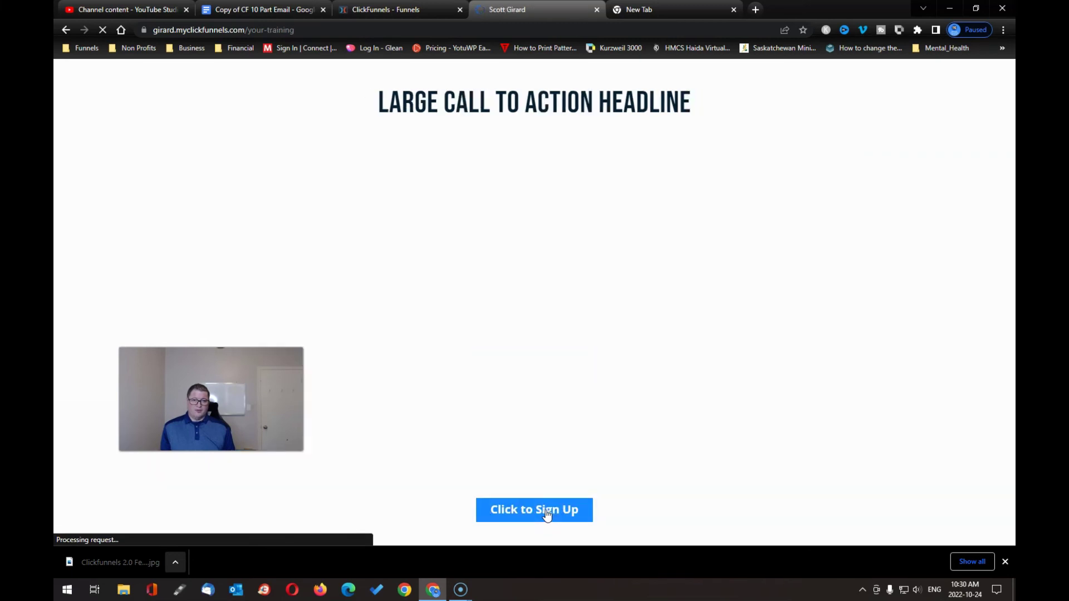